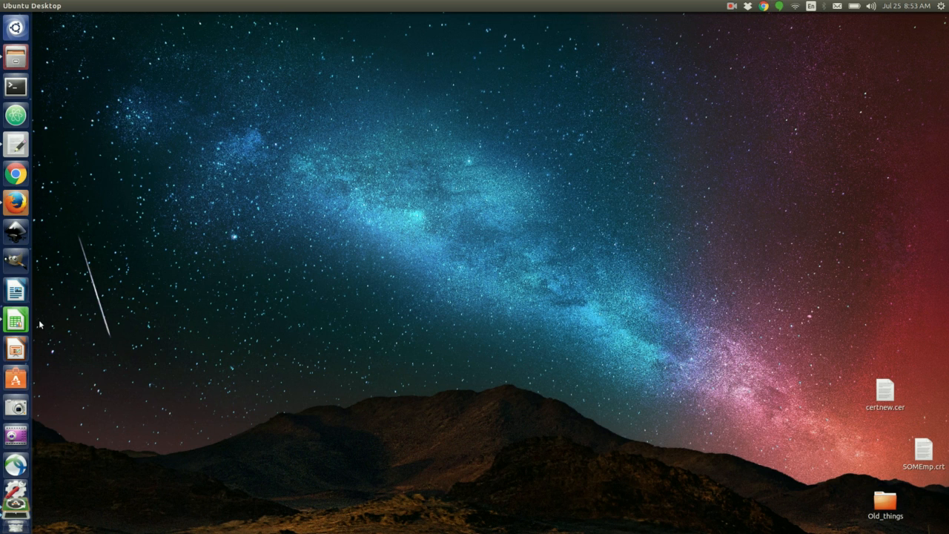
Open the expression table in Calc and review the mean.IHC, mean.OHC, mean.SC, ensid and Gene_symbol headers.
click(15, 320)
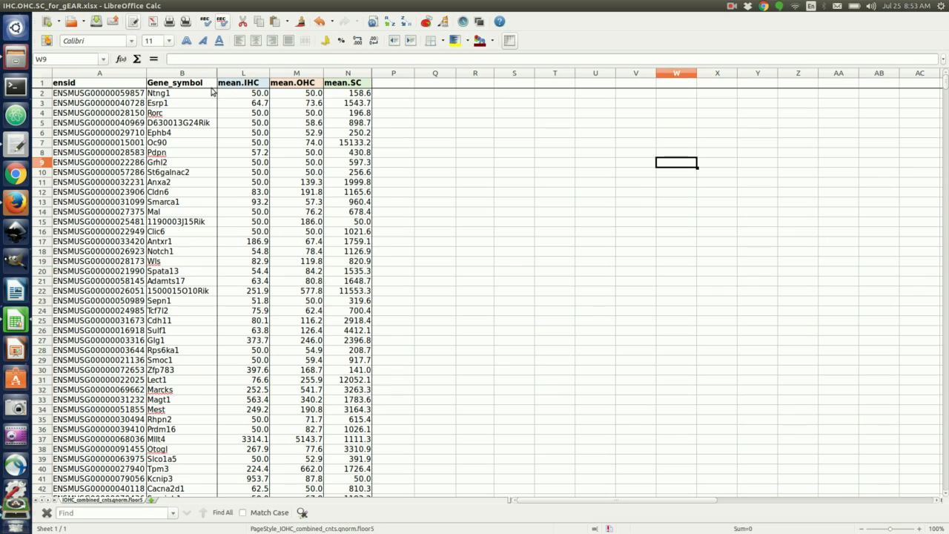
click(237, 88)
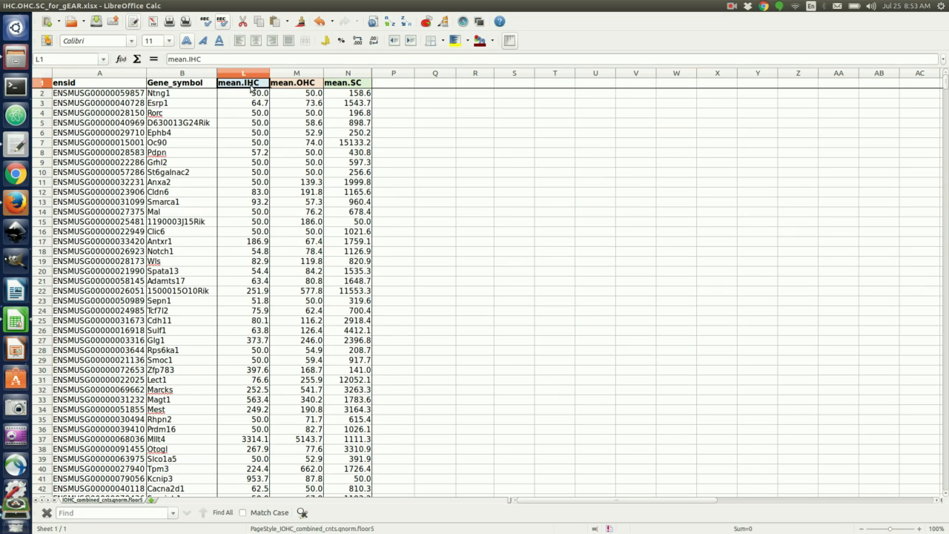
click(297, 88)
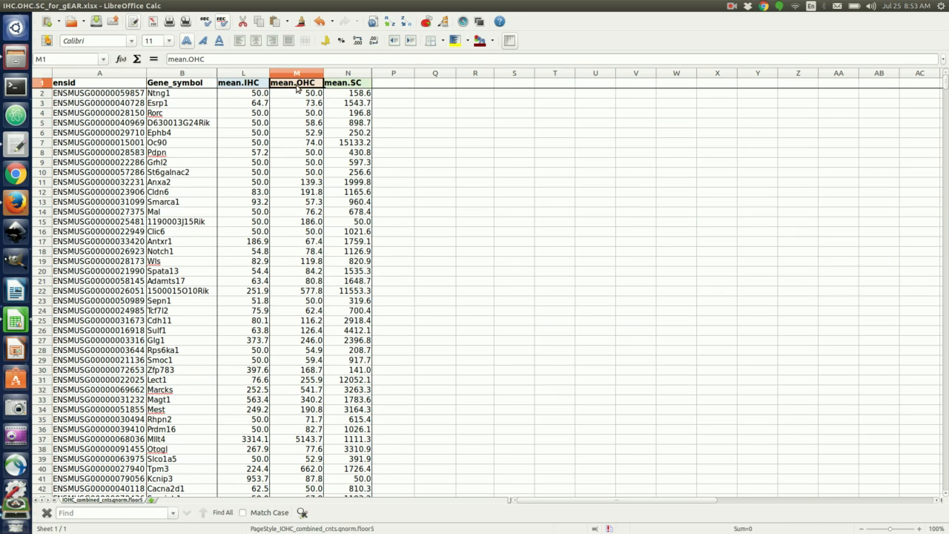
click(348, 86)
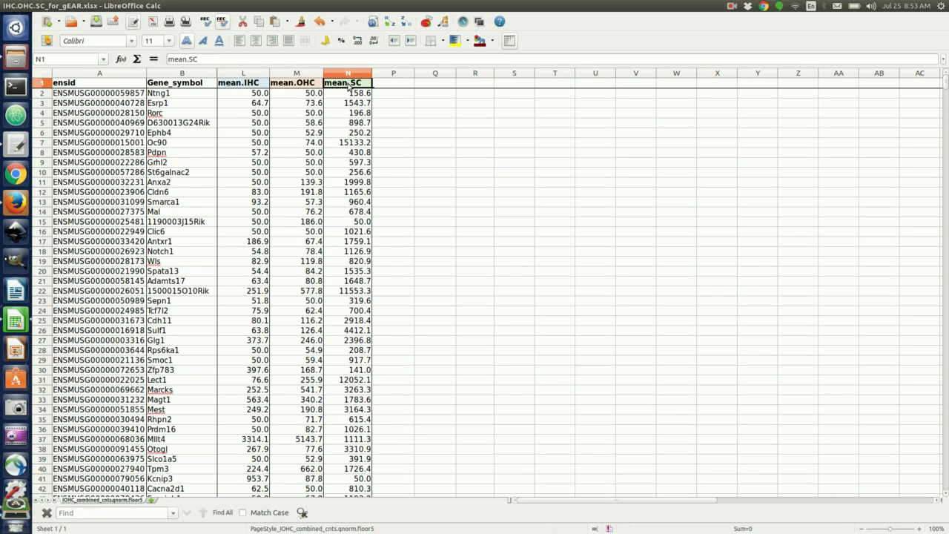
click(95, 87)
click(197, 87)
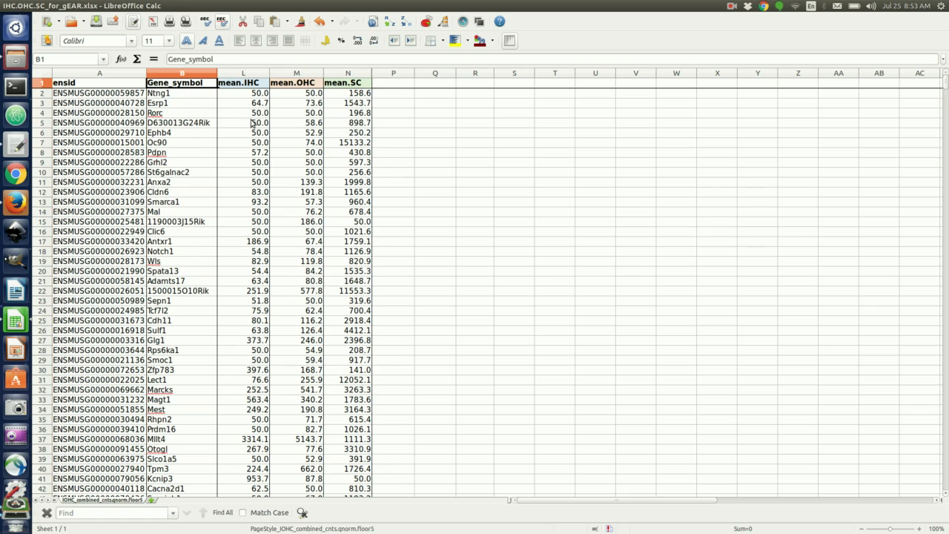
click(252, 87)
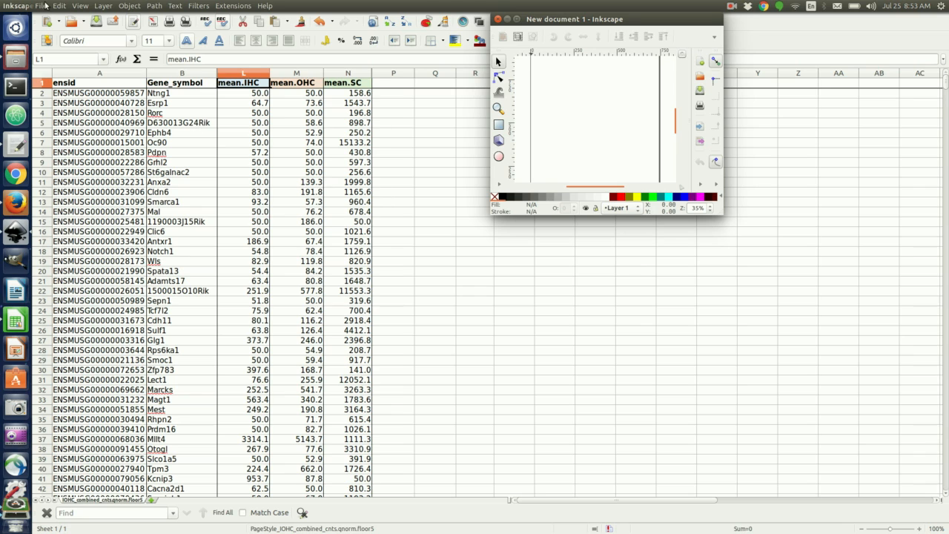
Load IHC_vs_OHC_vs_SC_Cochlea.svg into Inkscape through File > Open.
click(41, 6)
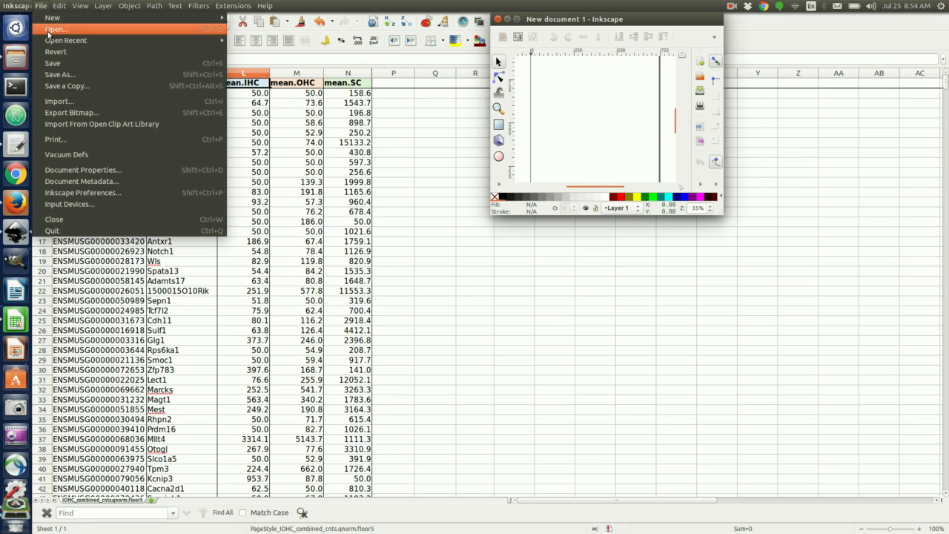
click(51, 31)
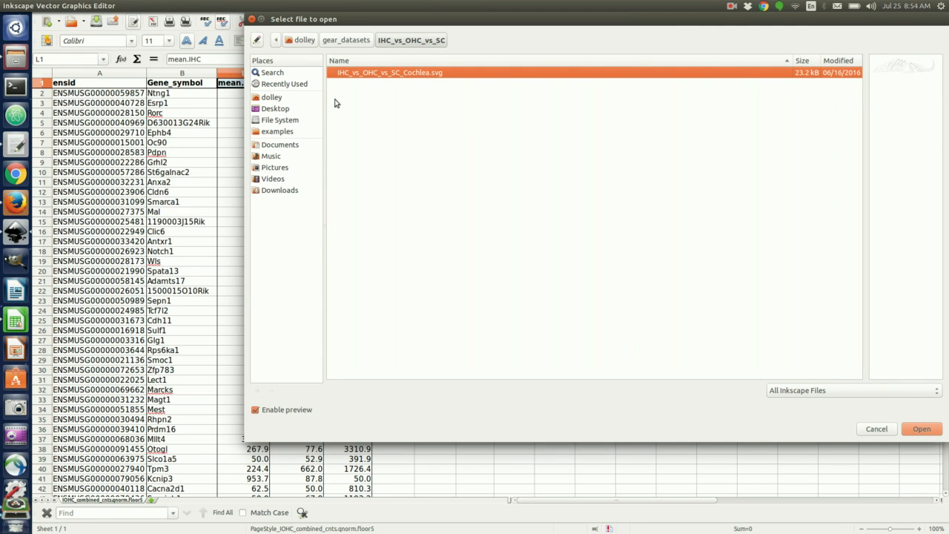
click(920, 431)
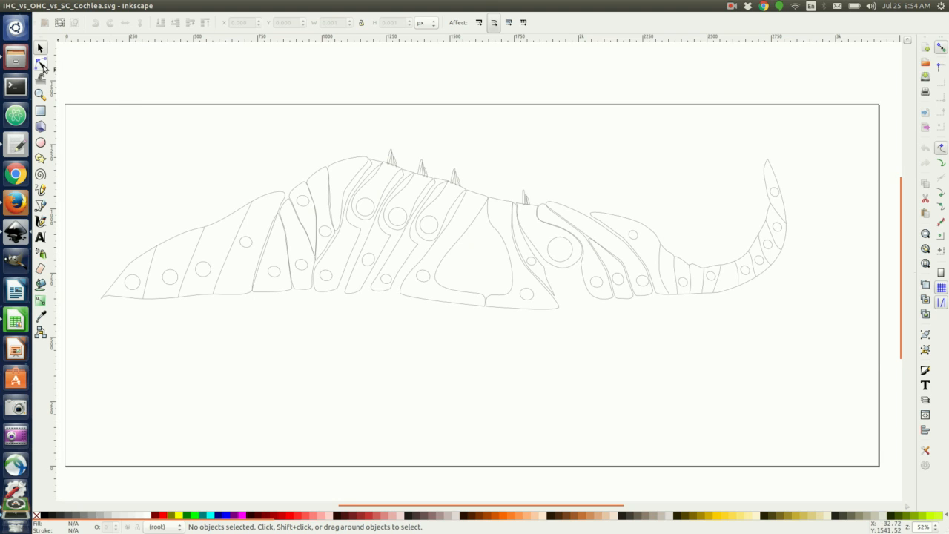
With the Node tool, select cell paths and check their ffffffff fill in Fill and Stroke.
click(40, 64)
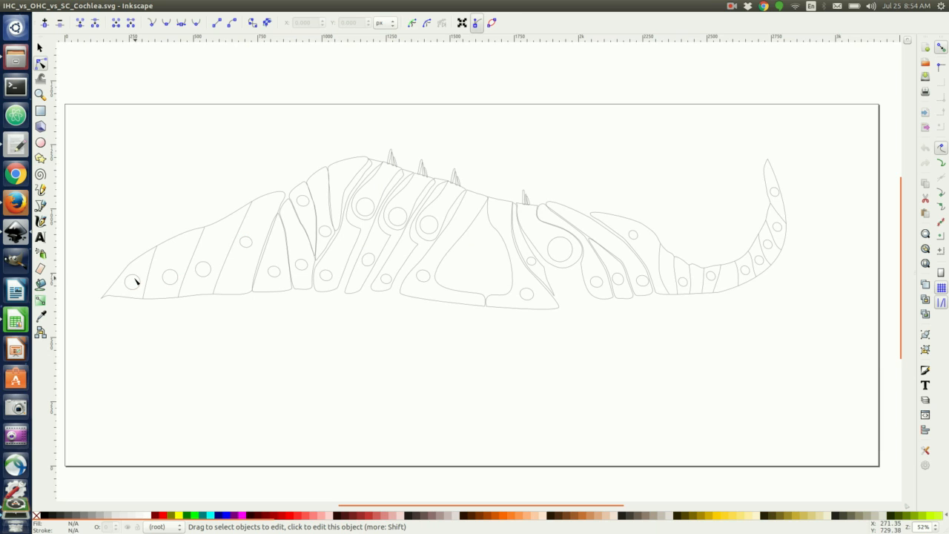
click(136, 280)
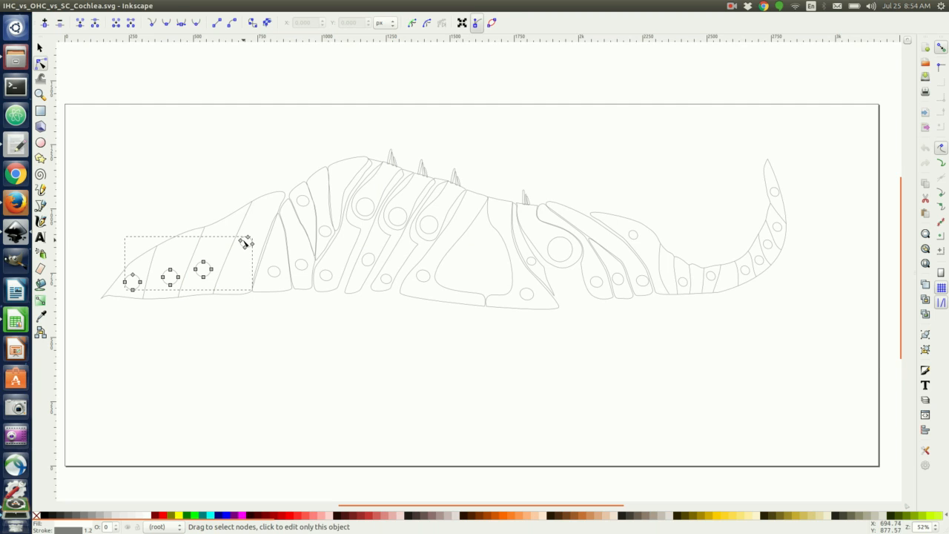
click(154, 6)
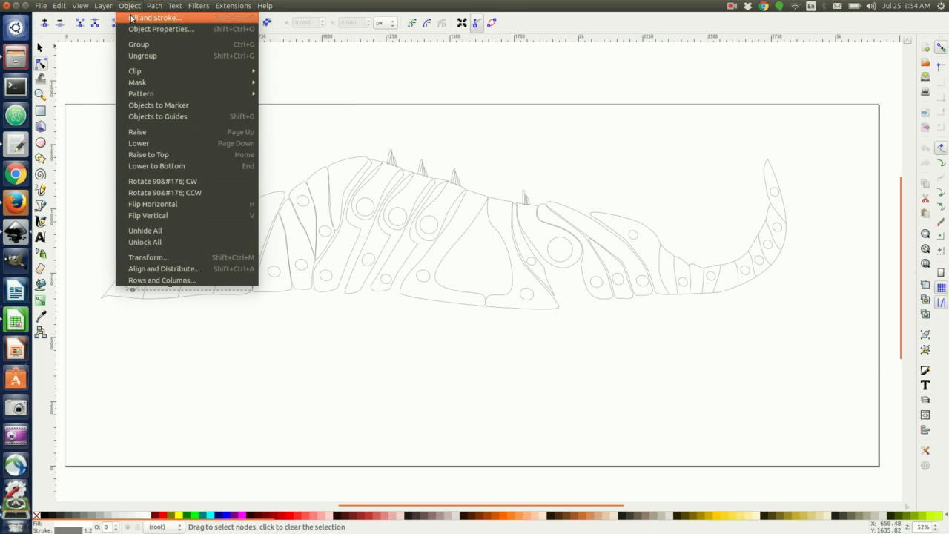
click(132, 19)
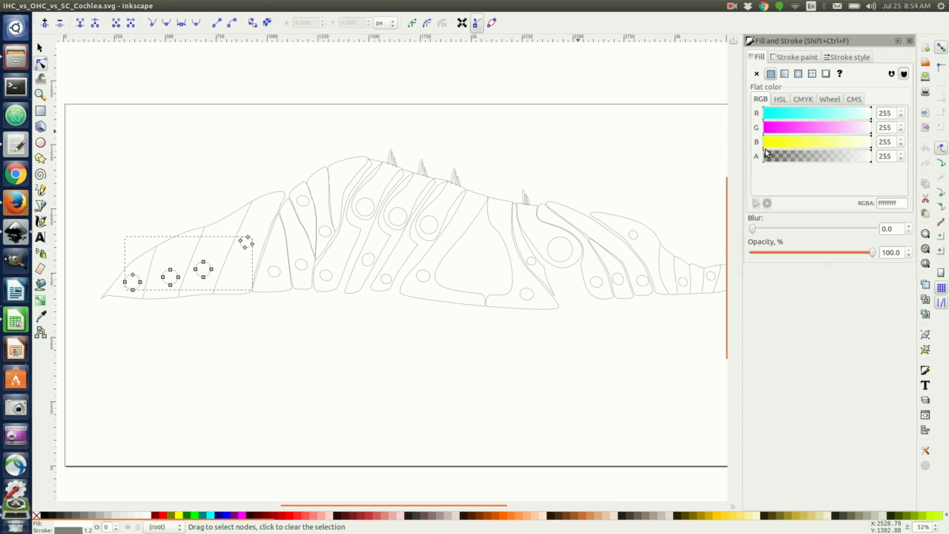
double_click(898, 202)
click(276, 271)
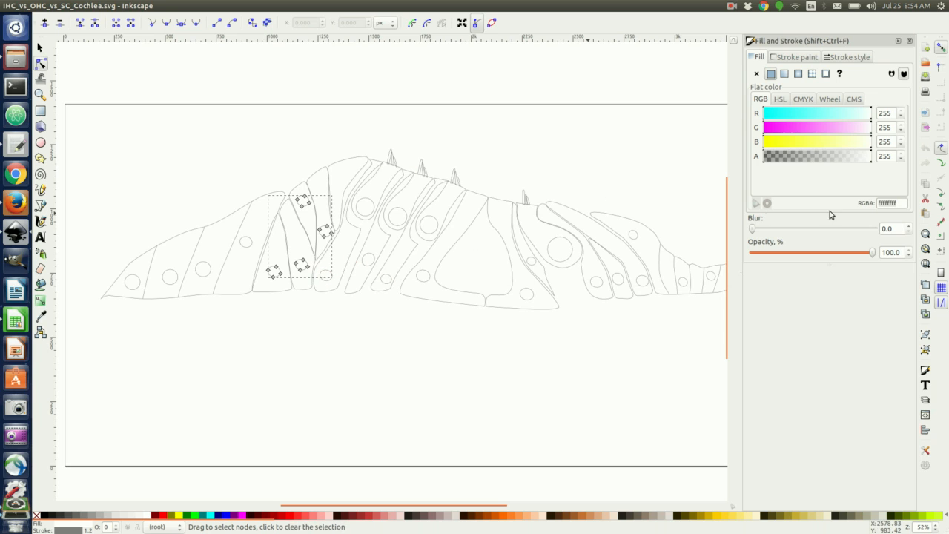
double_click(891, 204)
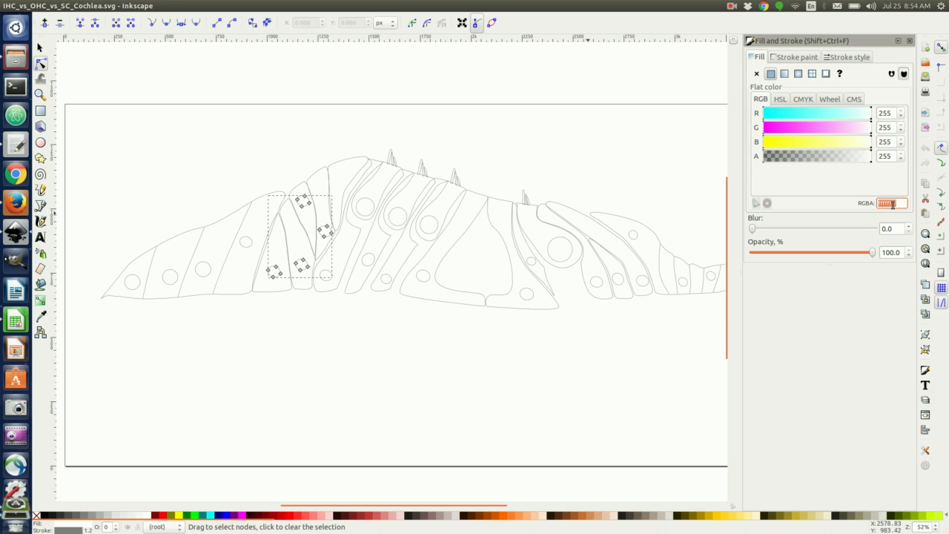
Select the remaining cell outlines and nucleus circles, then clear the selection.
click(333, 276)
click(364, 206)
click(422, 278)
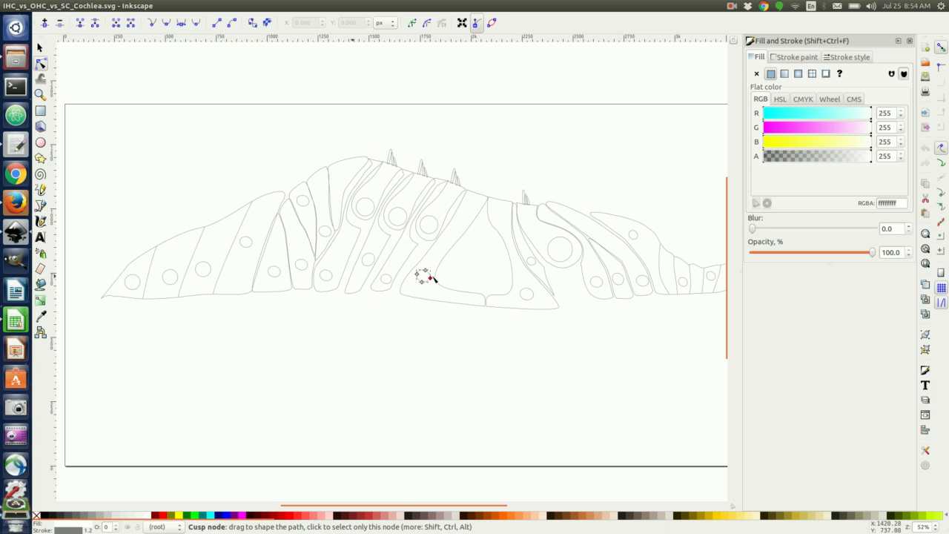
click(531, 295)
click(552, 256)
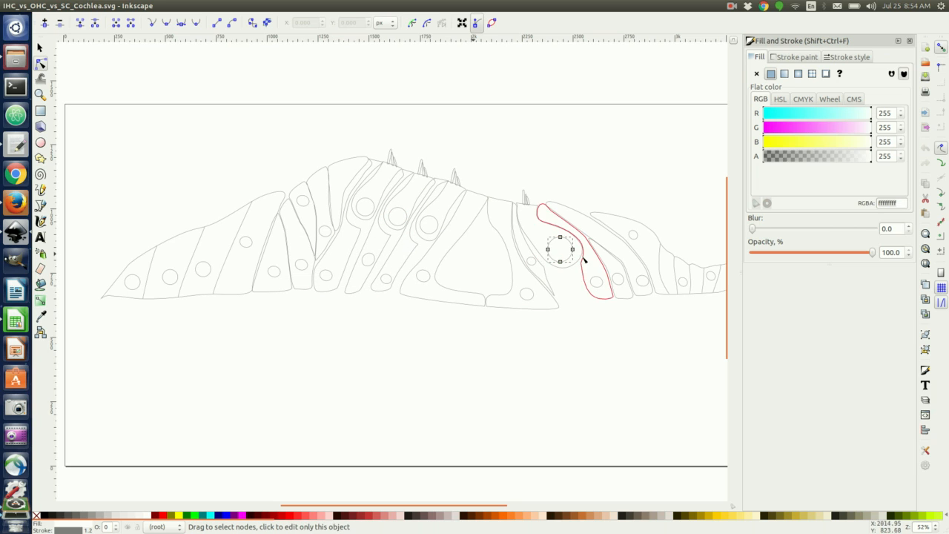
click(616, 282)
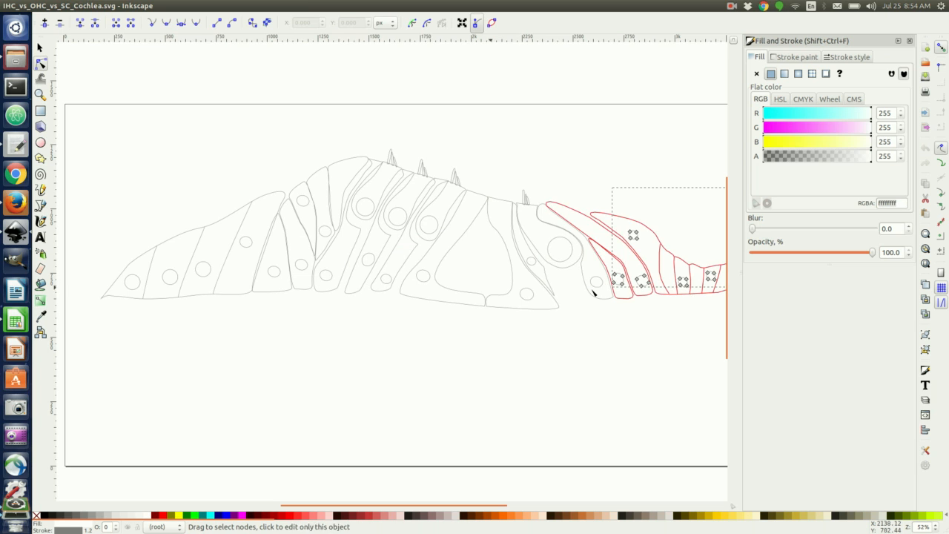
mouse_move(292, 510)
mouse_down()
mouse_move(339, 508)
mouse_move(297, 503)
mouse_up()
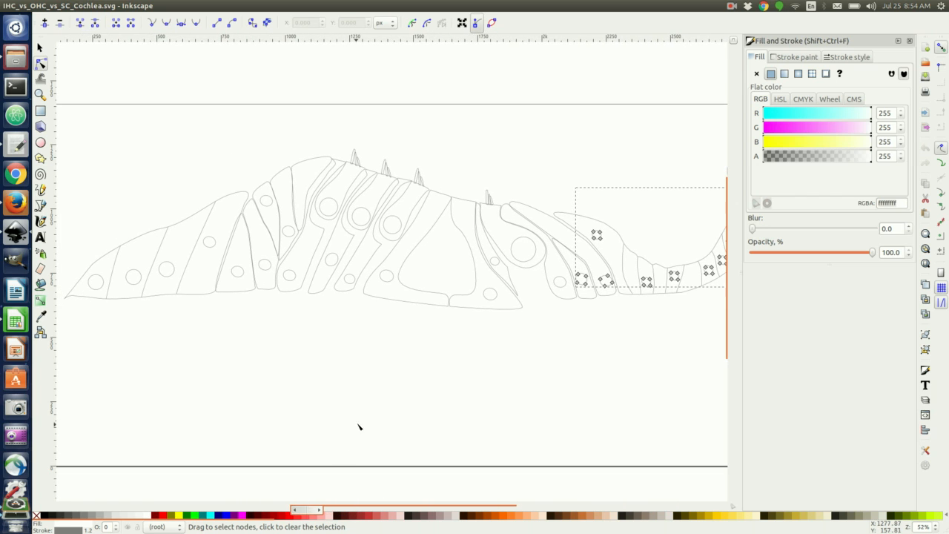
click(490, 365)
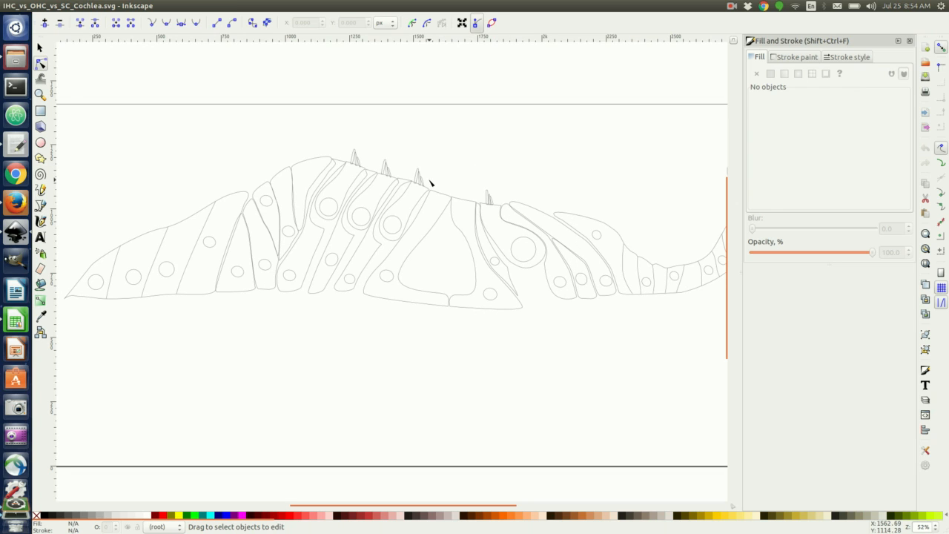
key(alt+Tab)
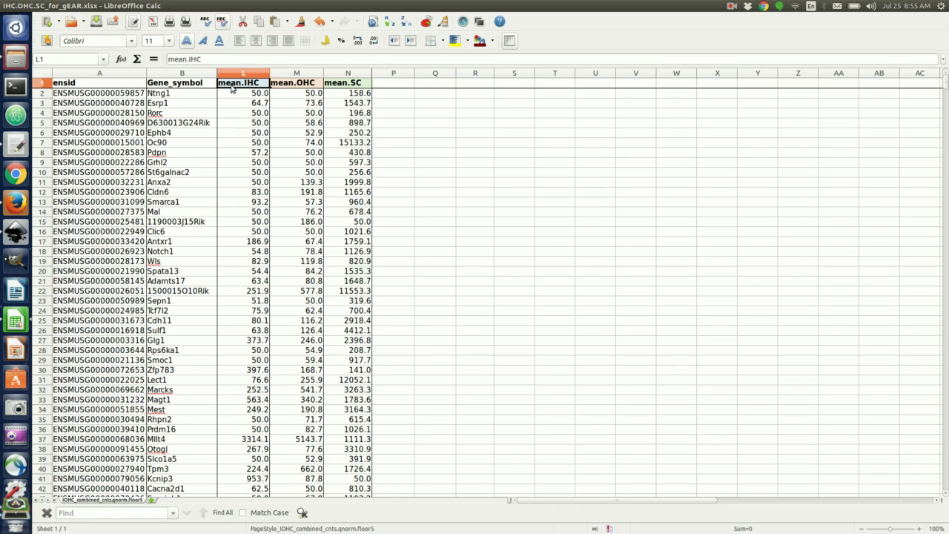
click(16, 232)
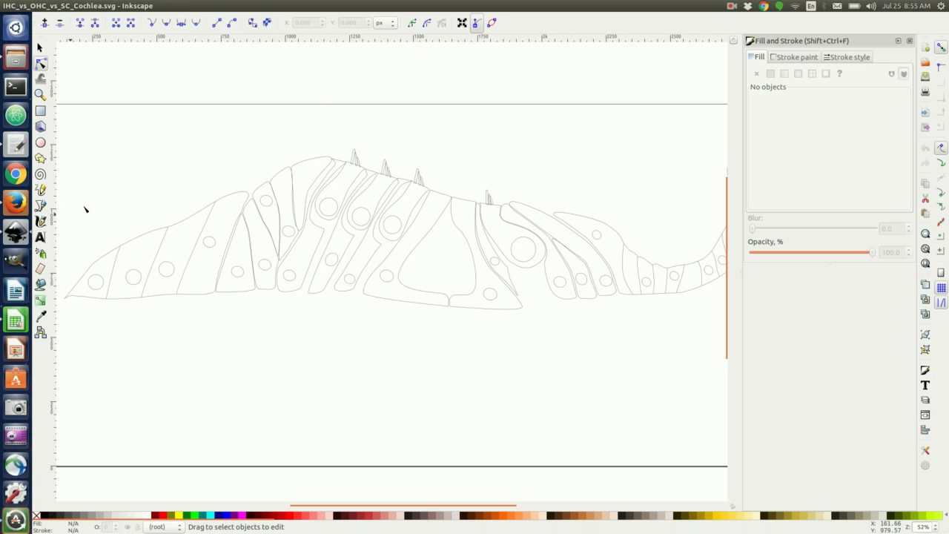
Give the Inner_hair_cell_-_body path class mean.IHC in the XML Editor, then switch to Calc.
click(500, 241)
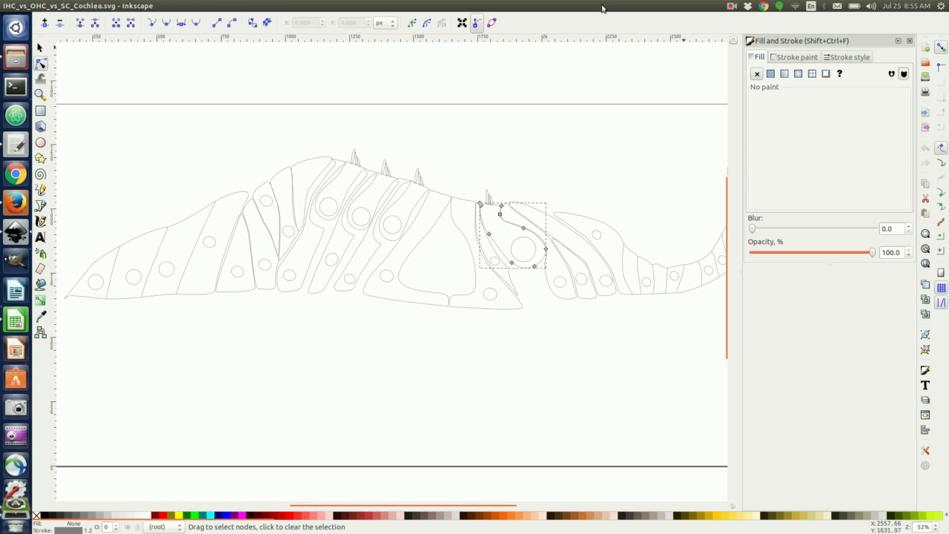
click(130, 6)
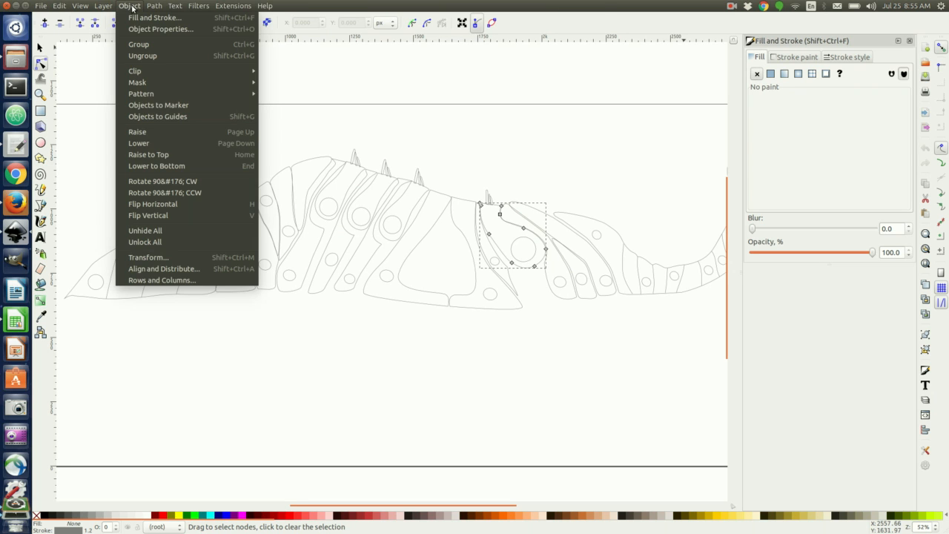
mouse_move(59, 6)
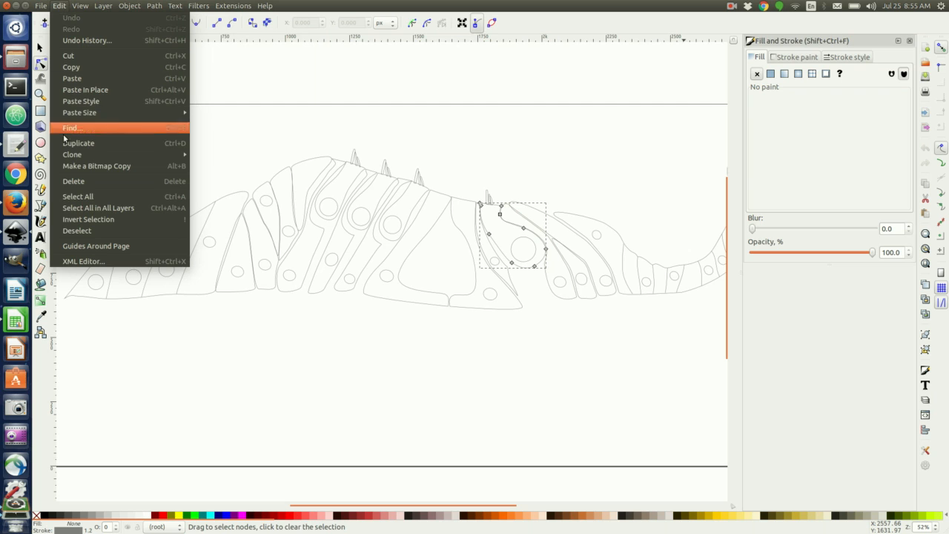
click(75, 263)
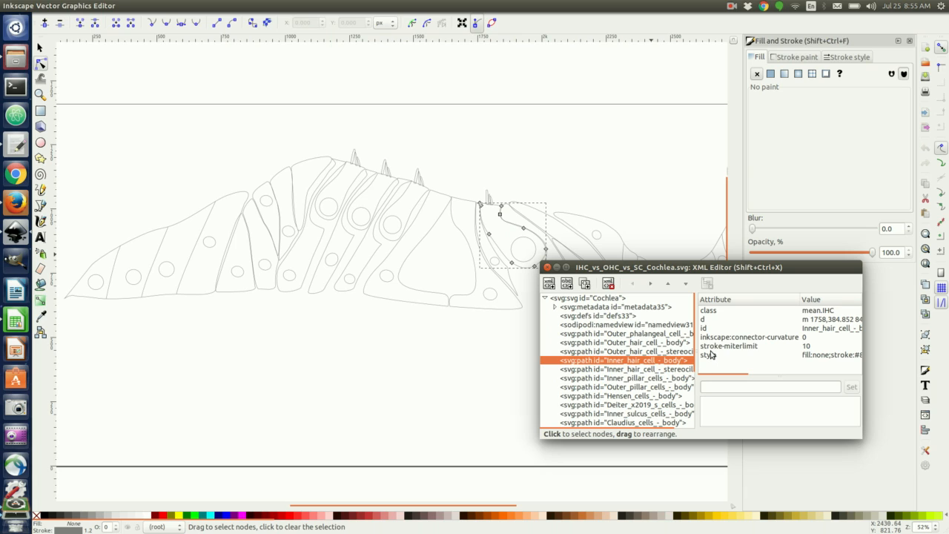
click(713, 311)
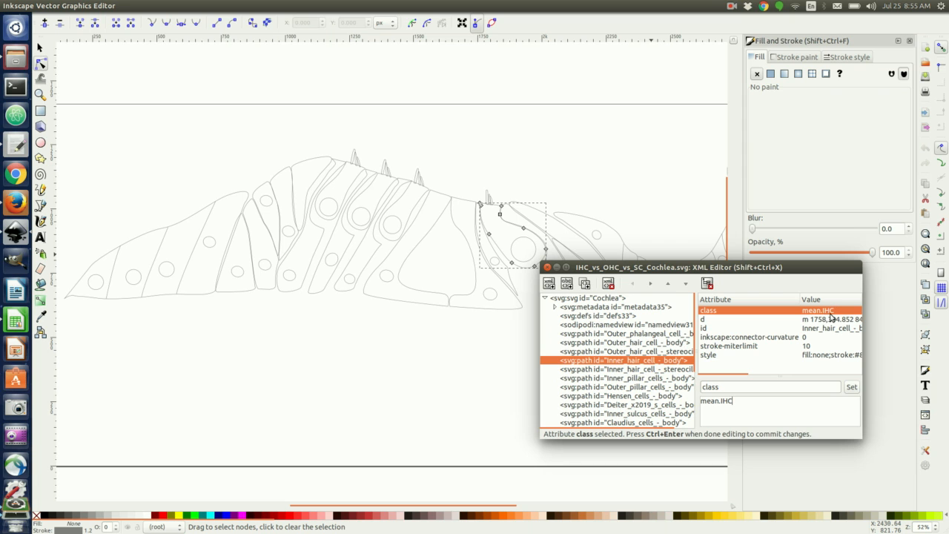
click(16, 321)
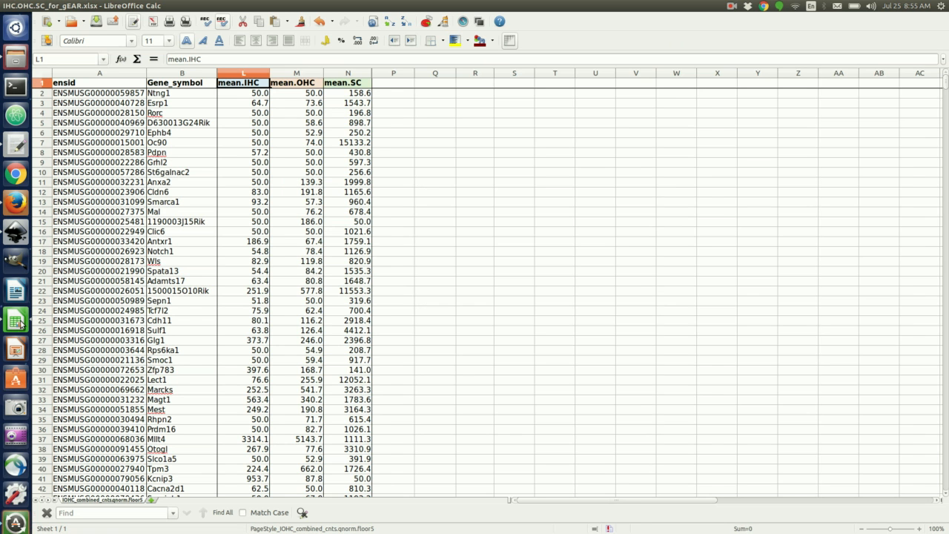
Check the mean.IHC column and the Mllt4 value in row 37, then return to Inkscape.
click(259, 76)
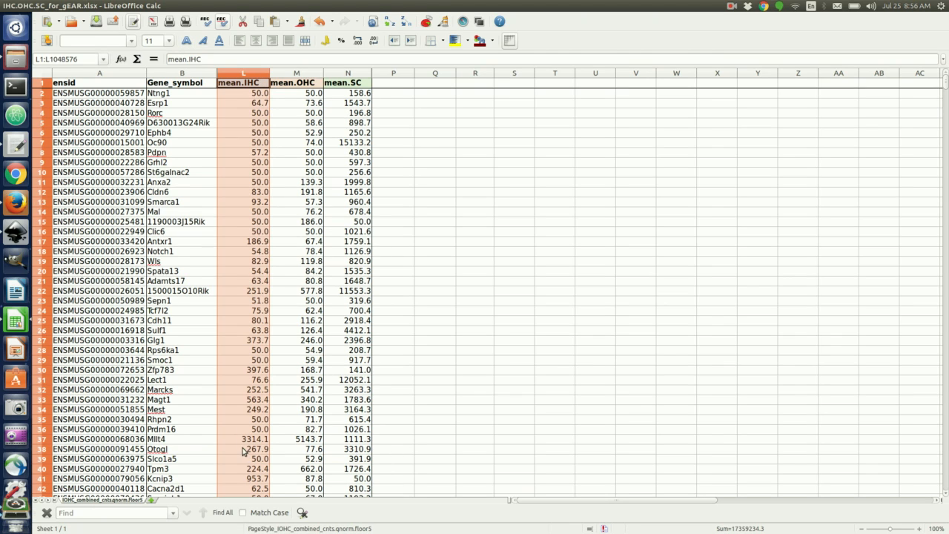
click(172, 443)
click(249, 438)
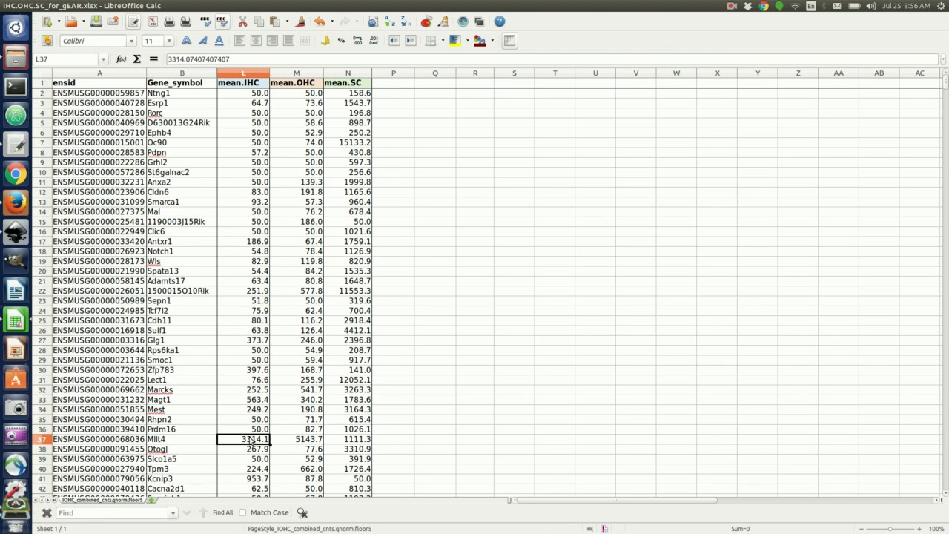
click(22, 229)
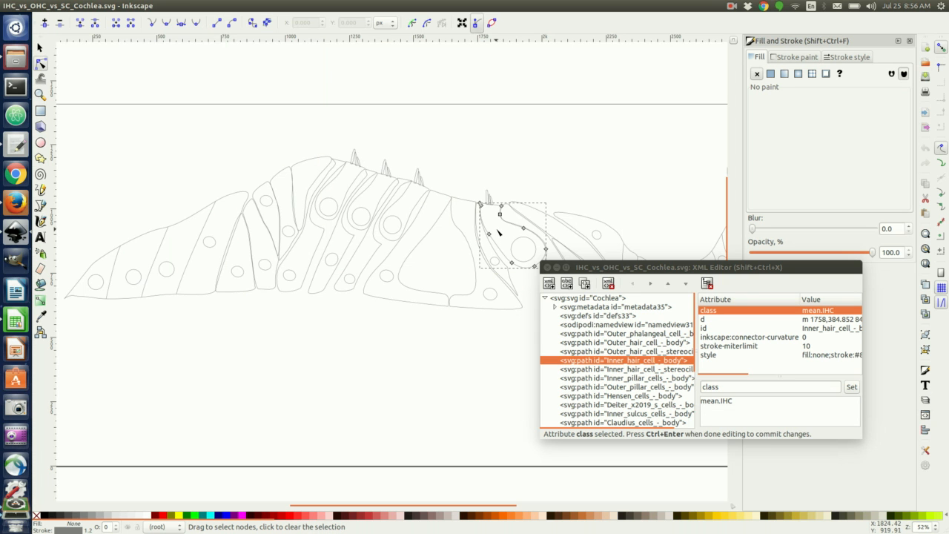
Set class mean.IHC on the inner hair cell and mean.OHC on the outer hair cells.
click(734, 400)
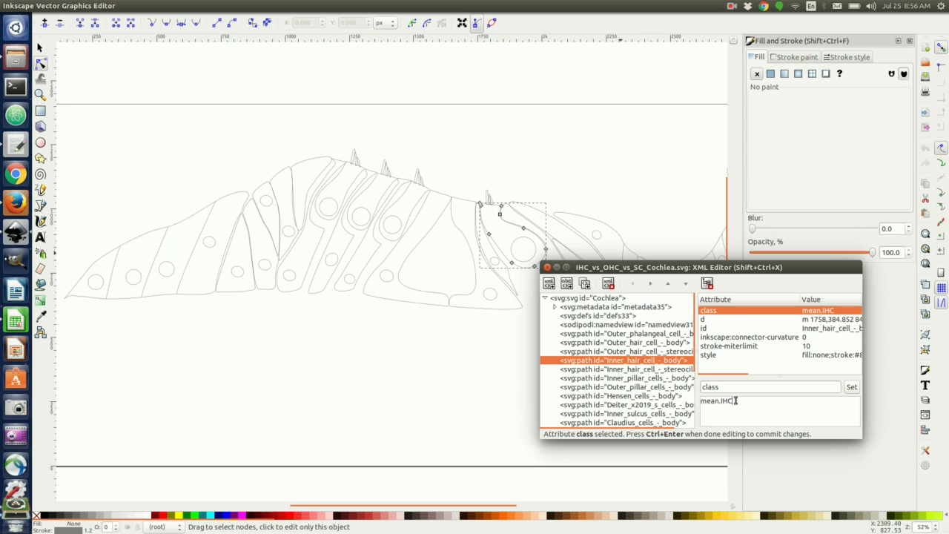
key(ctrl+a)
click(855, 391)
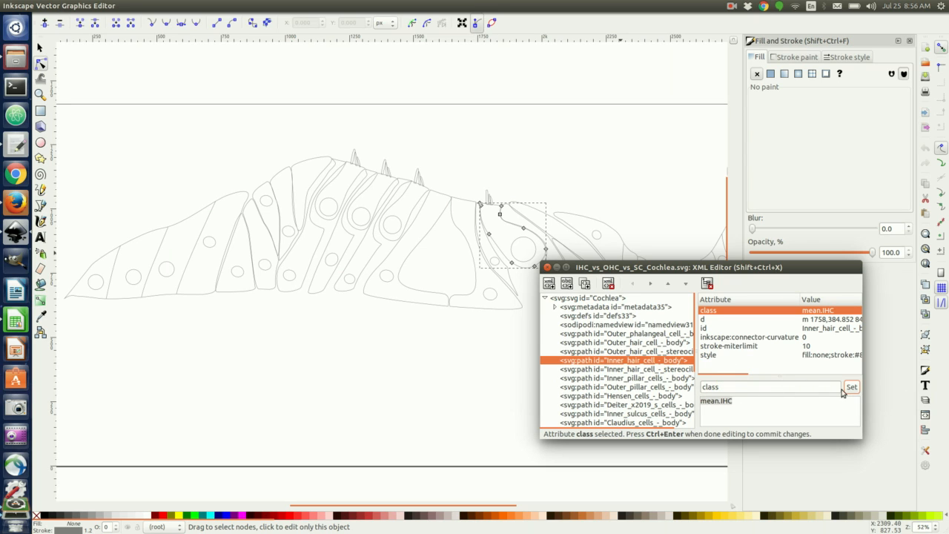
click(413, 216)
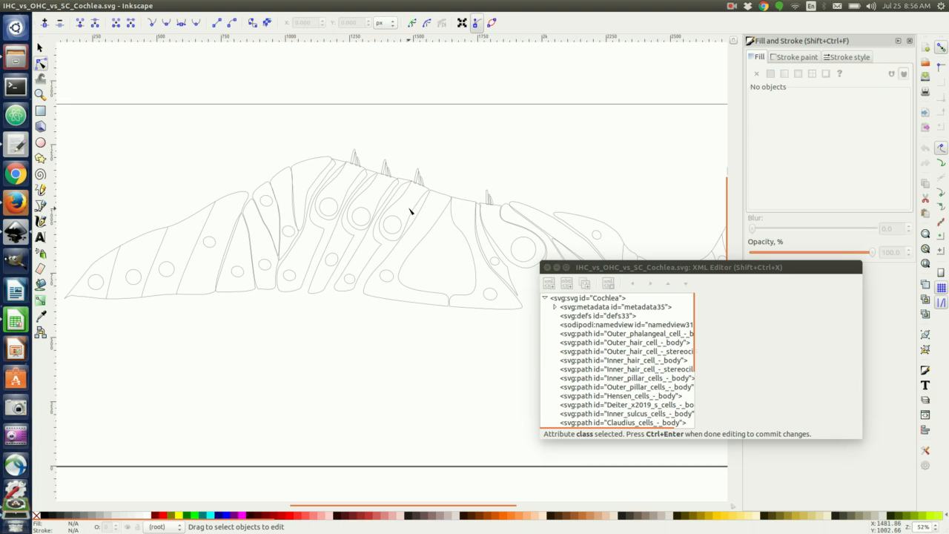
click(412, 213)
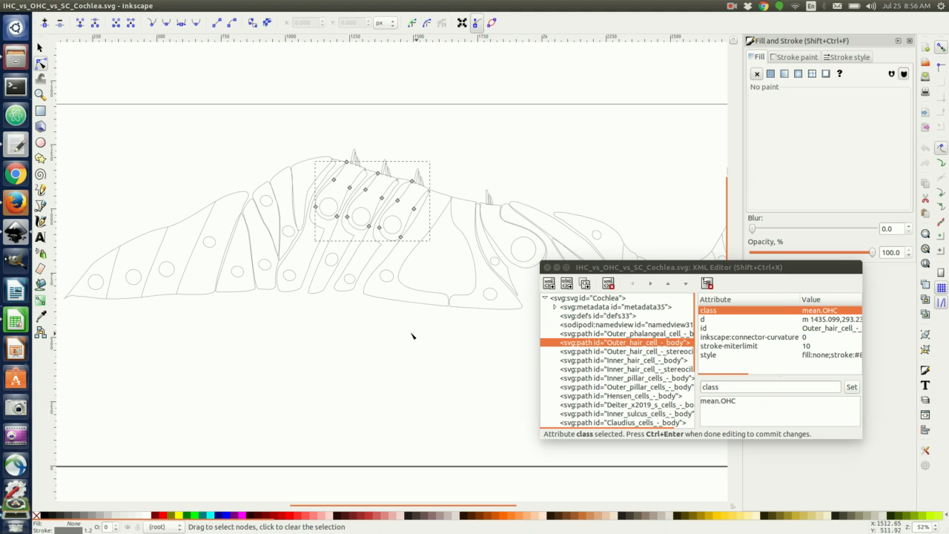
click(854, 391)
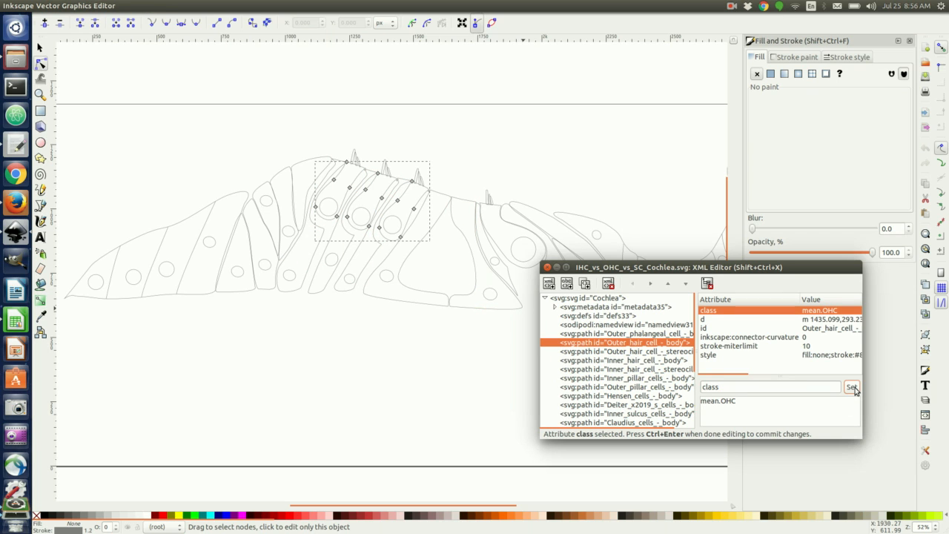
Class the Claudius, Deiter, Hensen, pillar, inner phalangeal and inner sulcus cell paths as mean.SC.
click(185, 284)
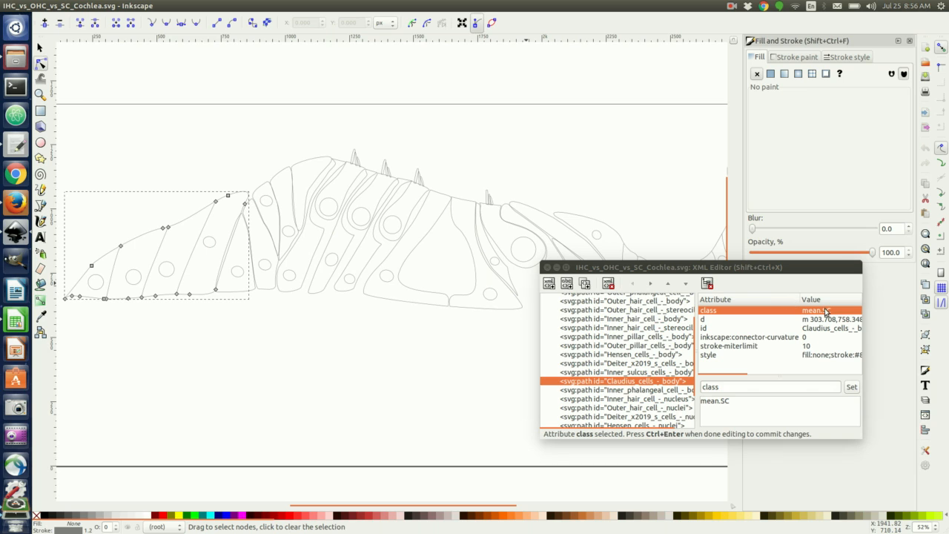
click(313, 256)
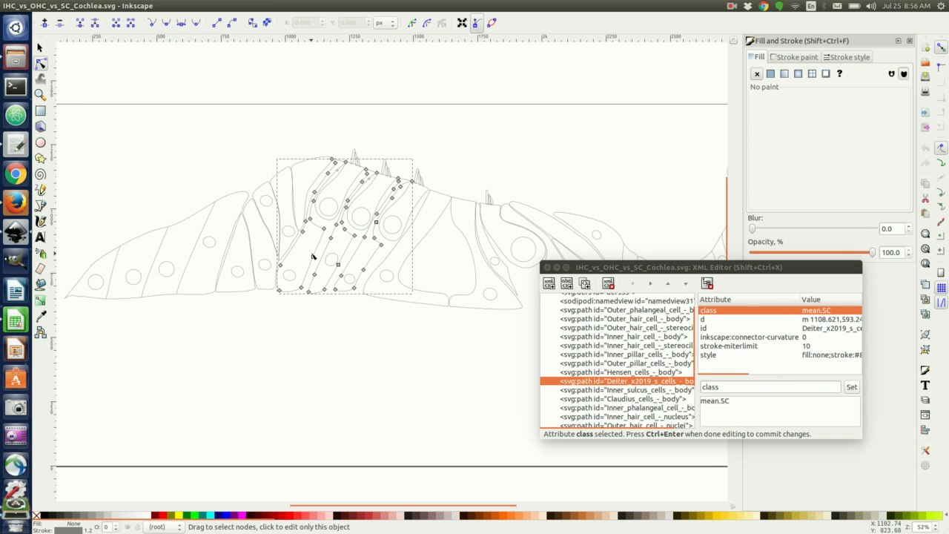
click(293, 217)
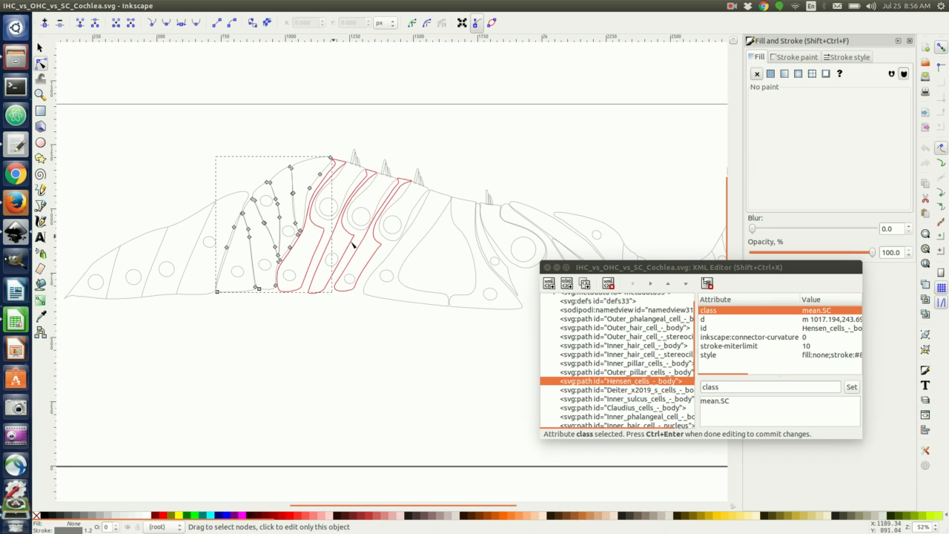
click(389, 299)
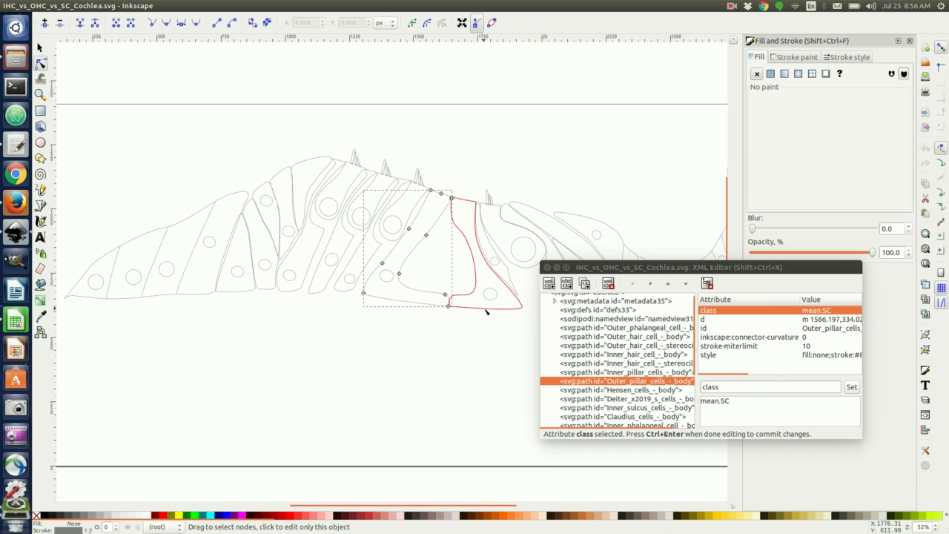
click(485, 307)
drag(693, 269, 239, 327)
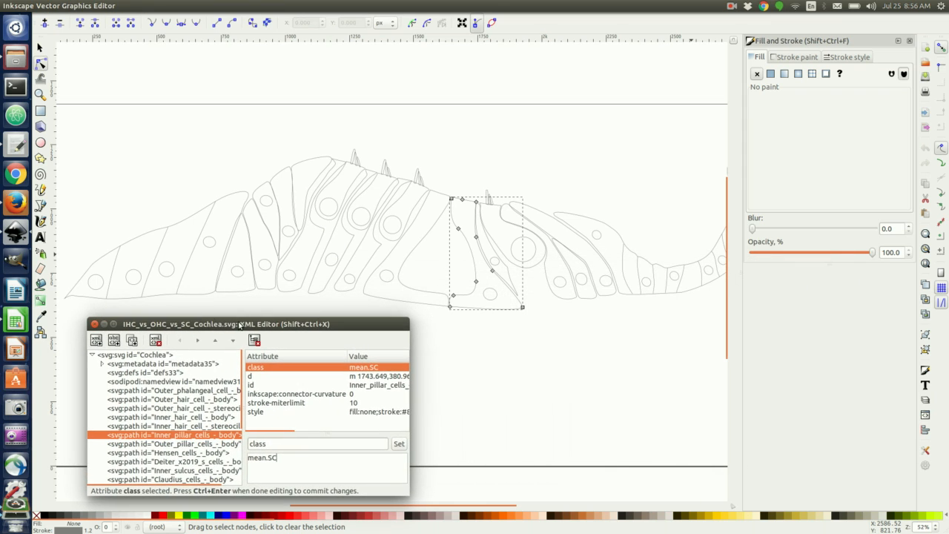
click(574, 297)
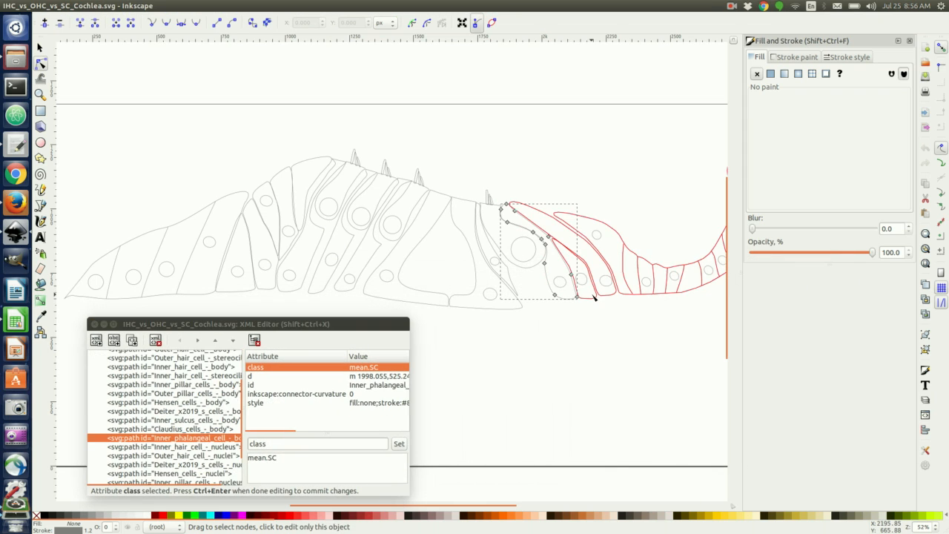
click(596, 298)
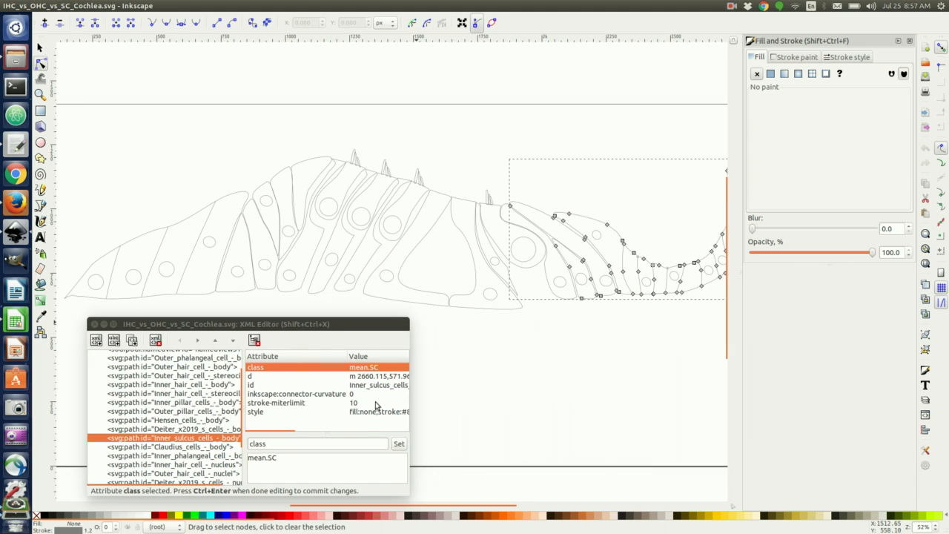
click(398, 445)
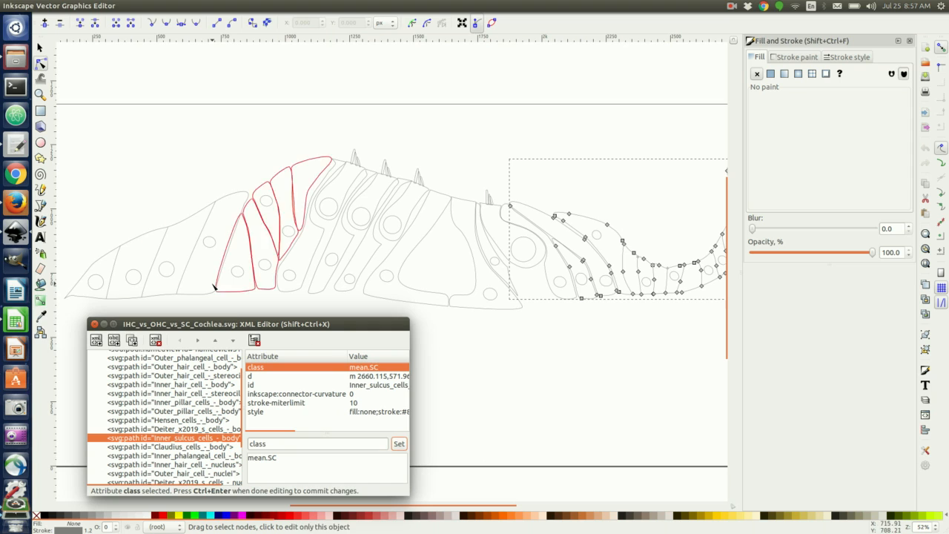
Deselect the paths, save the classed cochlea drawing, and switch back to Calc.
click(130, 123)
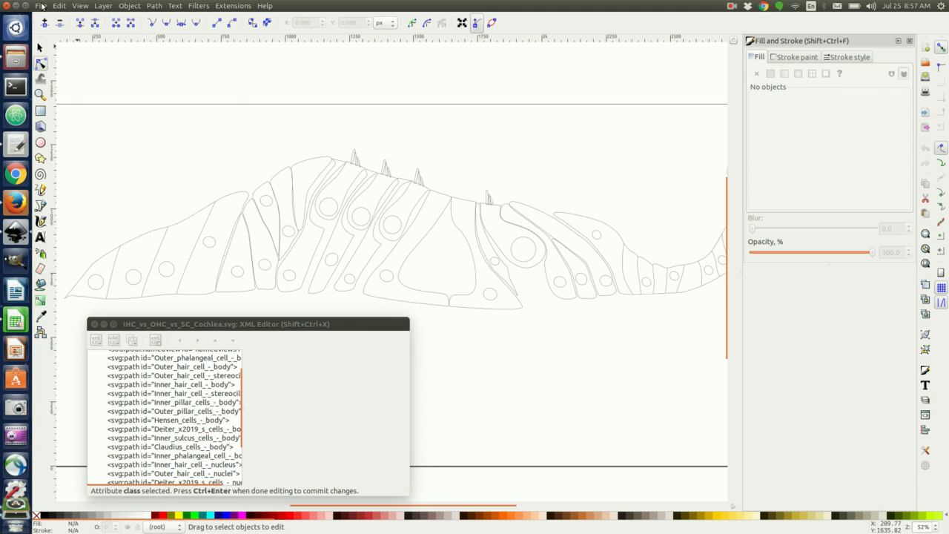
click(42, 6)
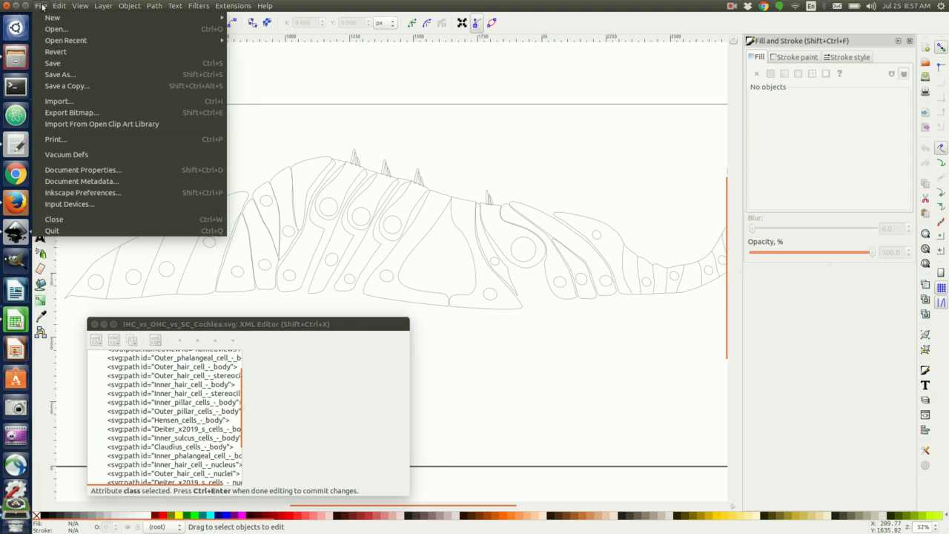
click(60, 65)
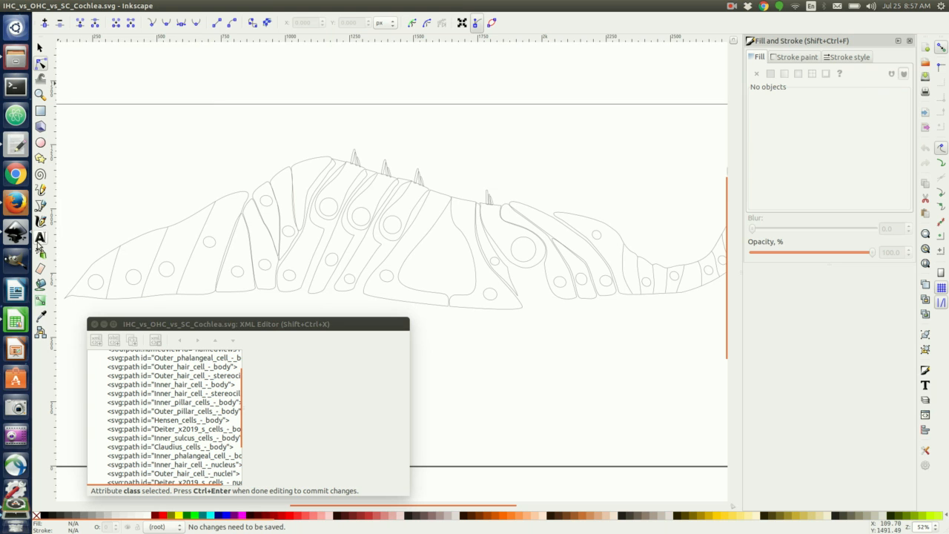
click(14, 324)
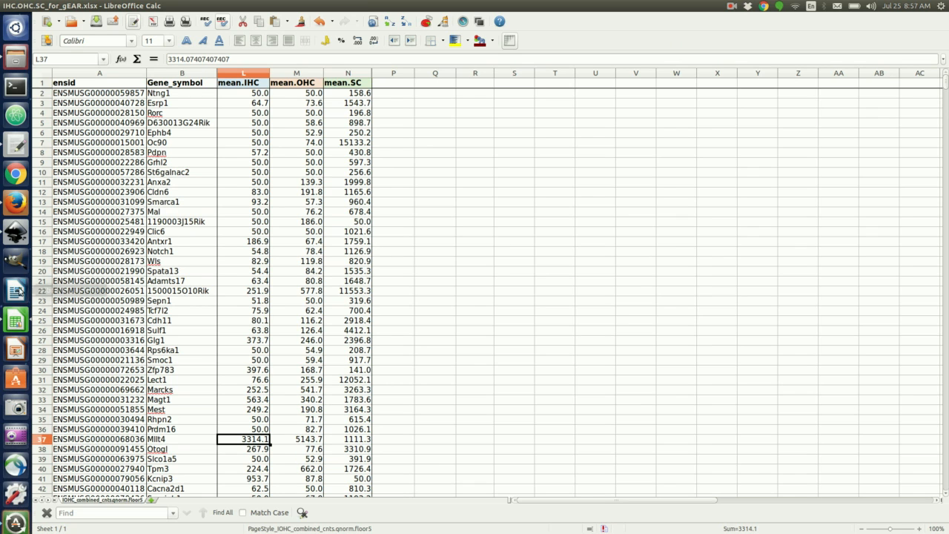
Open IHC_vs_OHC_vs_SC_cleaned.tab in gedit.
click(17, 144)
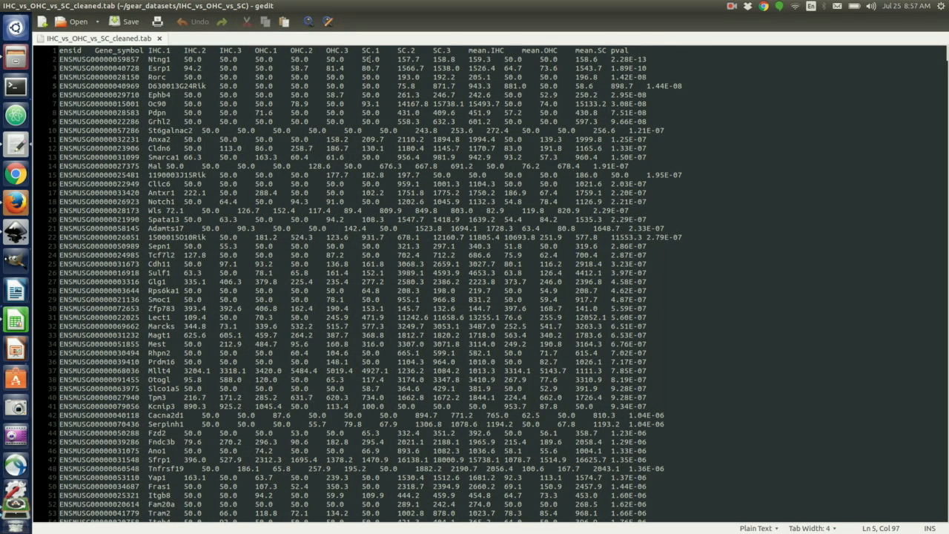
Highlight the mean.IHC, mean.OHC, mean.SC headers in line 1, then open the gEAR Portal in Firefox.
drag(468, 50, 608, 50)
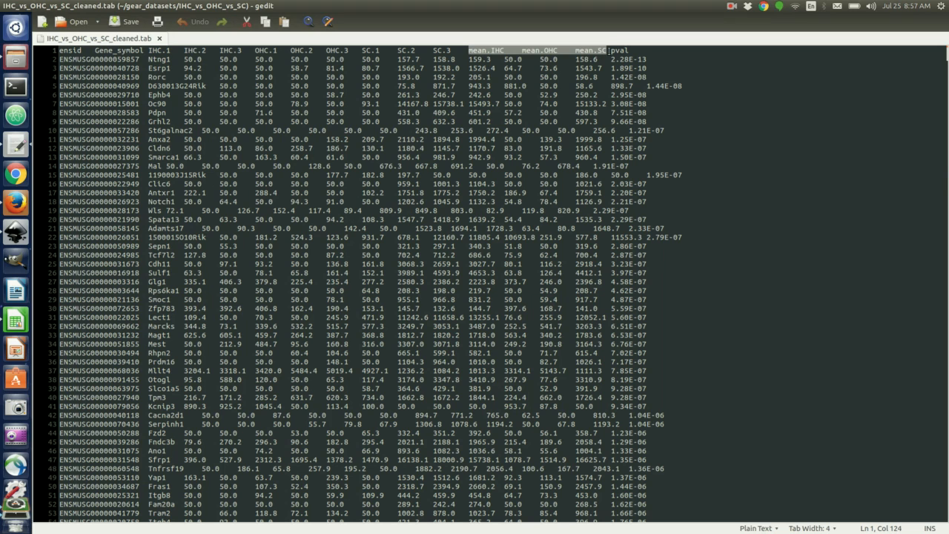
click(383, 174)
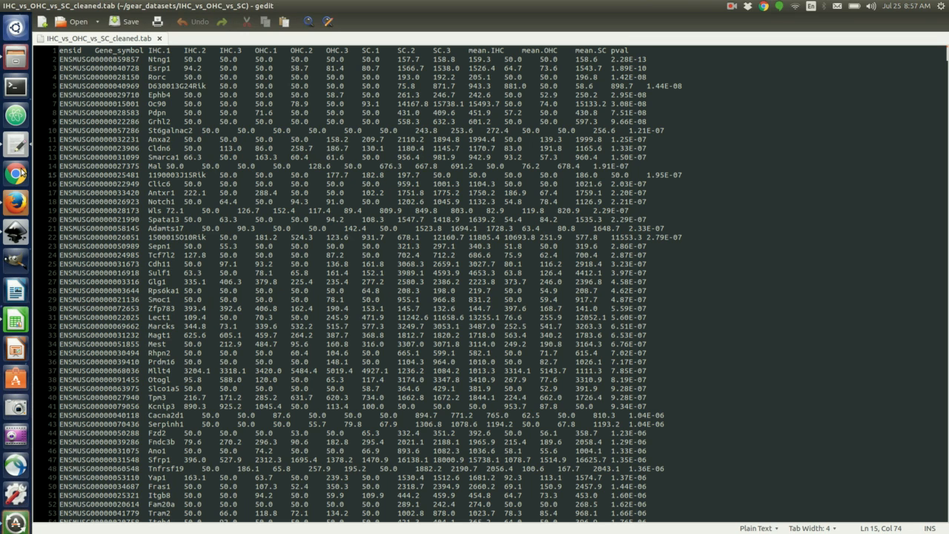
click(16, 201)
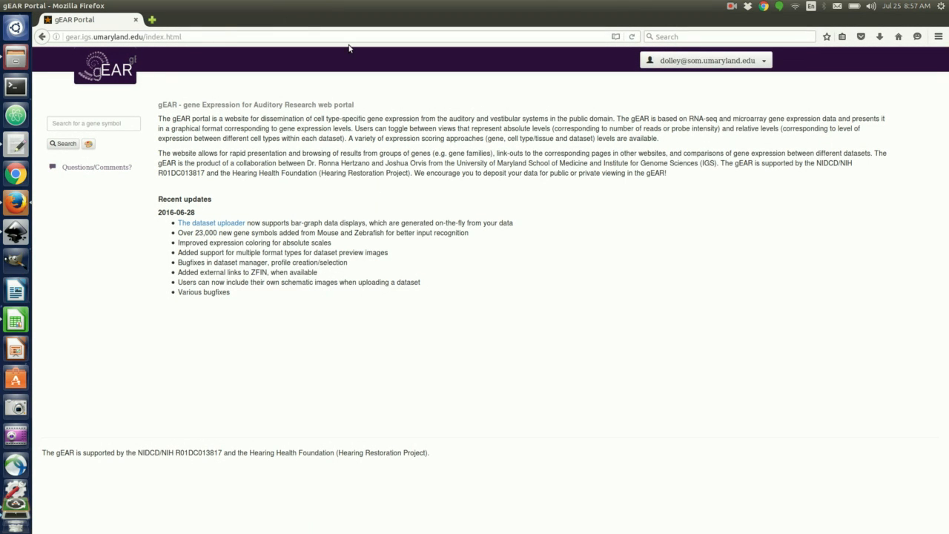
From the account menu, open Upload new dataset and pick the SVG-based display type.
click(129, 37)
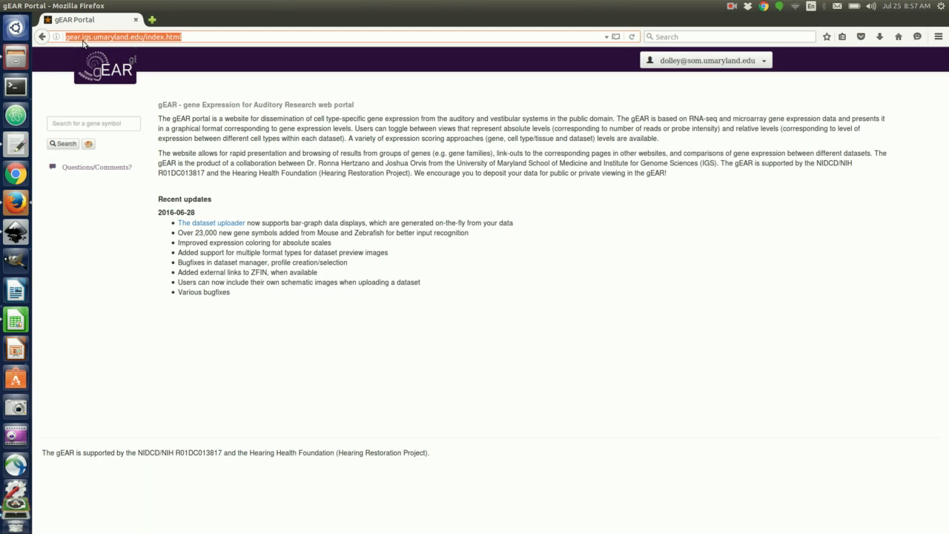
click(293, 70)
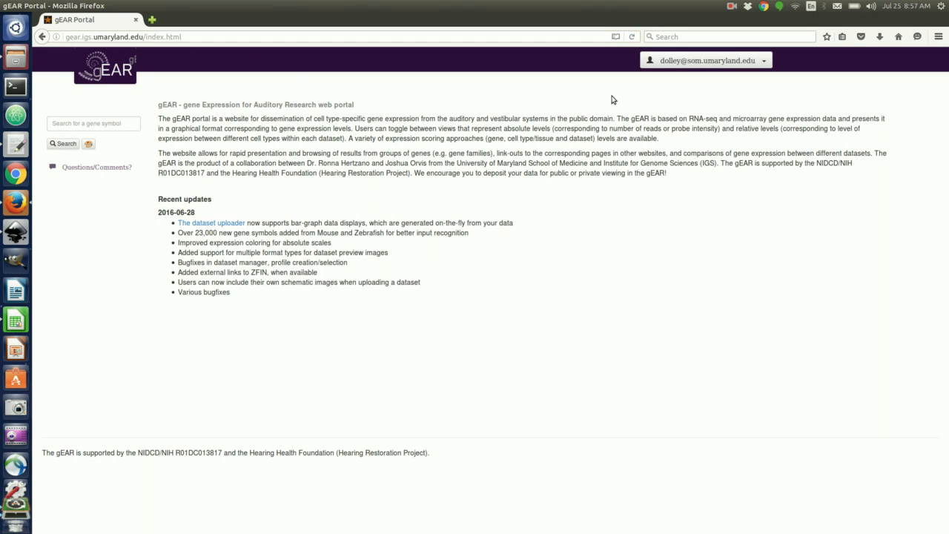
click(763, 63)
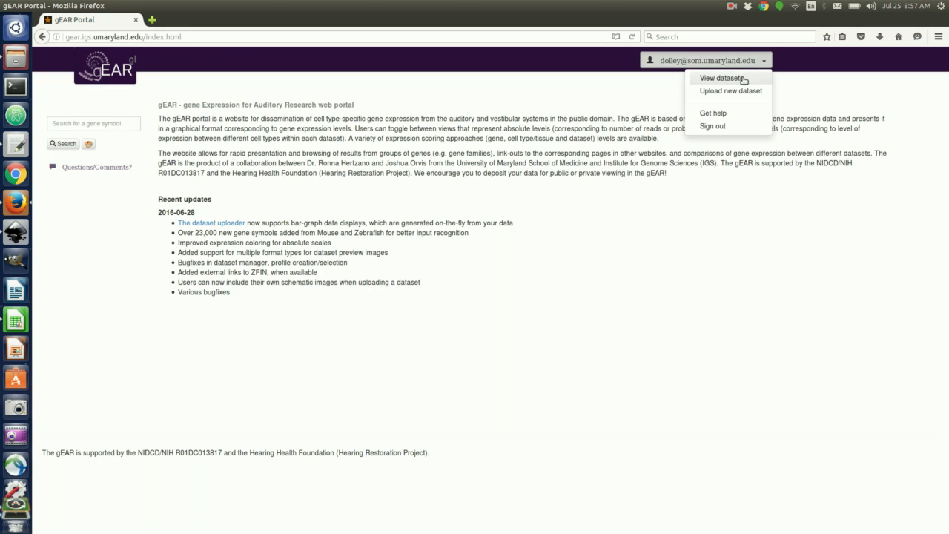
click(726, 92)
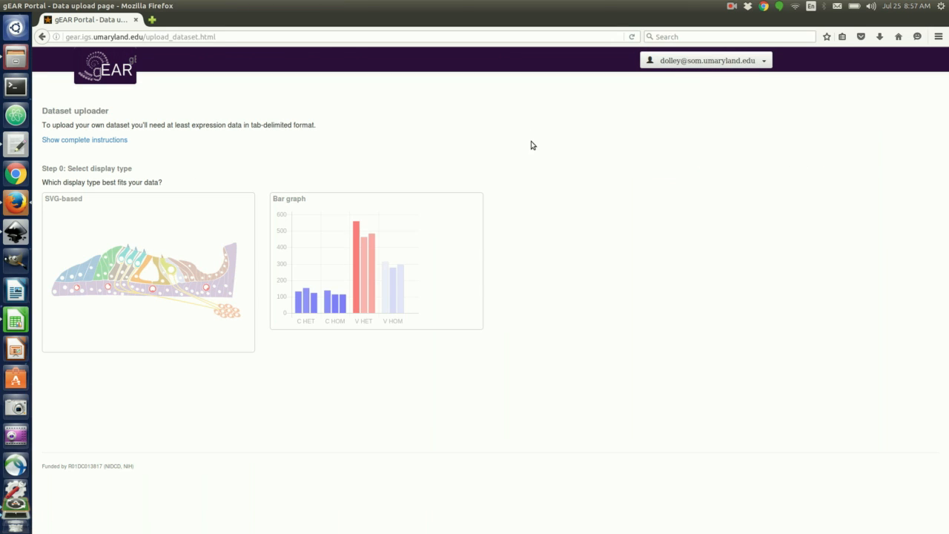
click(125, 292)
Title the dataset 'Demo', keeping Mouse organism and Private access.
scroll(158, 292, down, 2)
scroll(164, 285, down, 2)
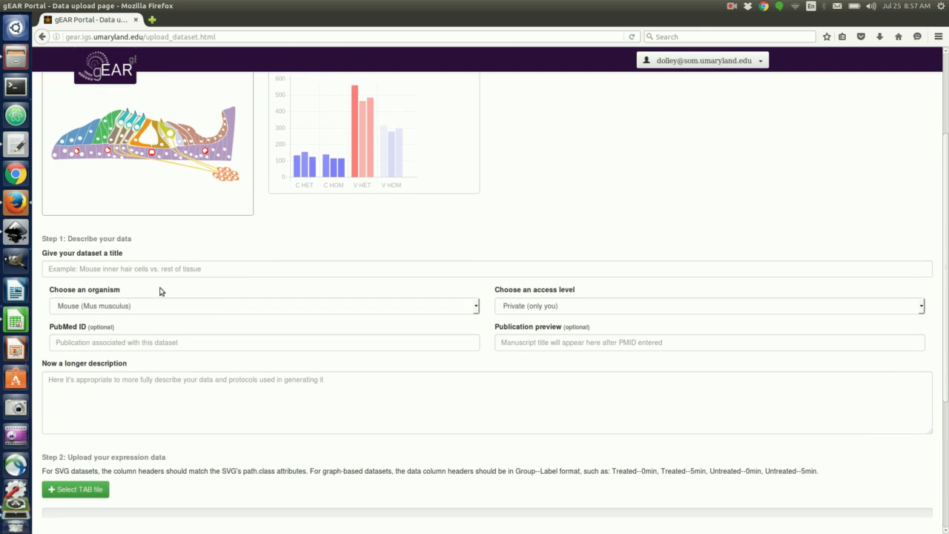
click(192, 265)
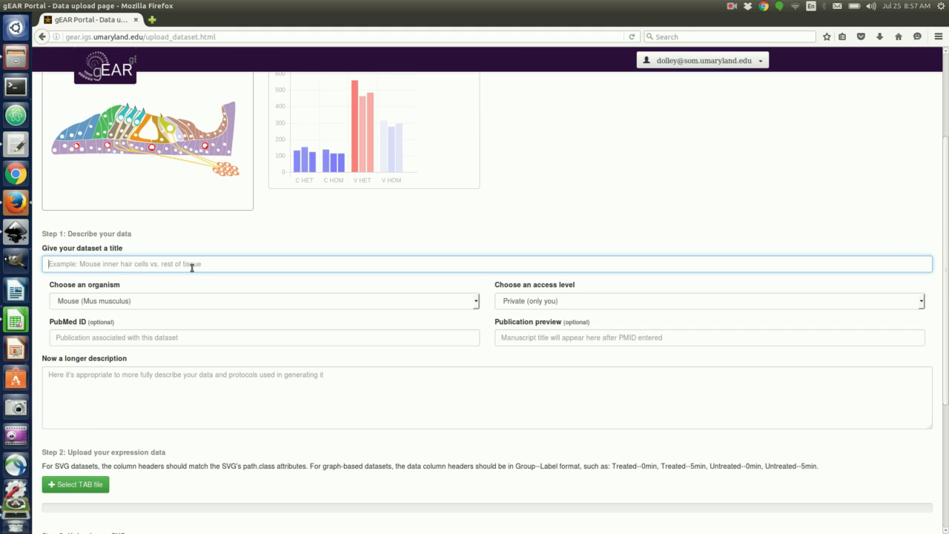
text(Demo)
key(Tab)
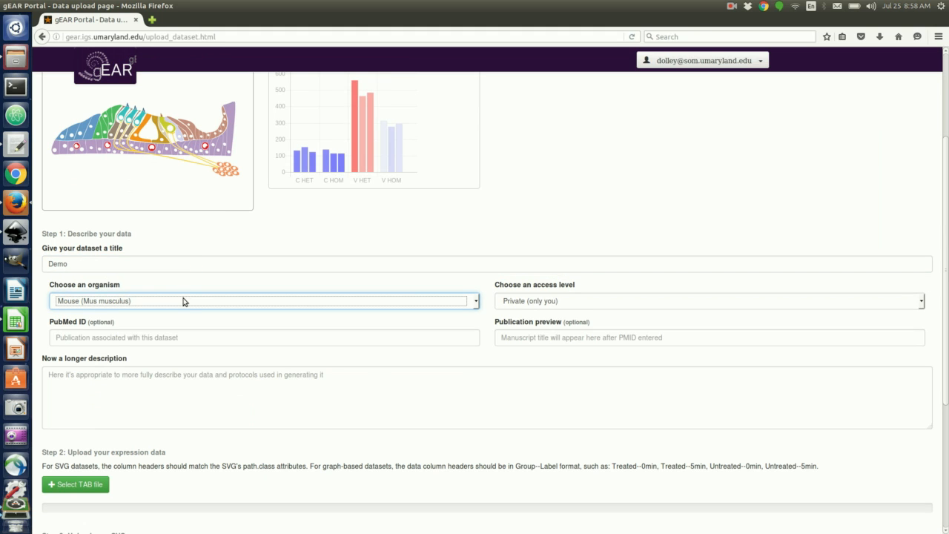
click(532, 304)
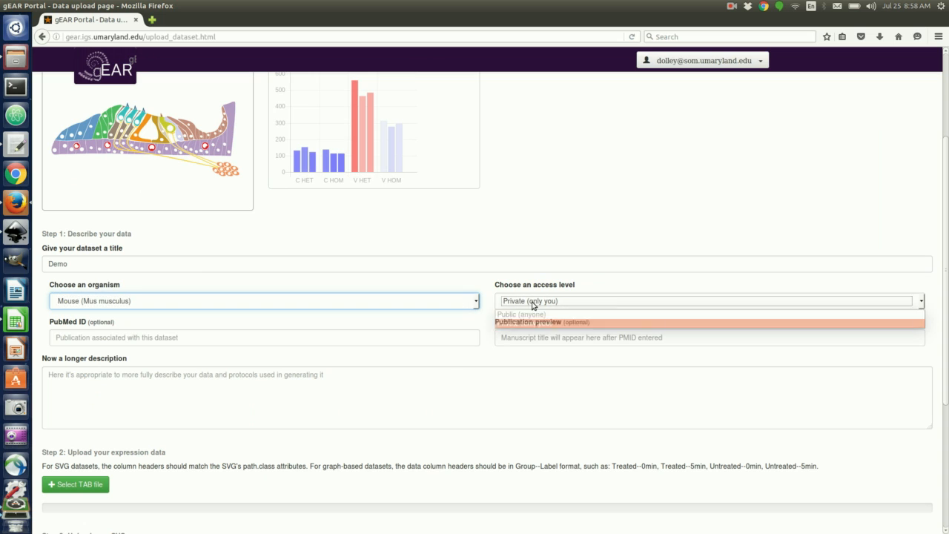
click(317, 321)
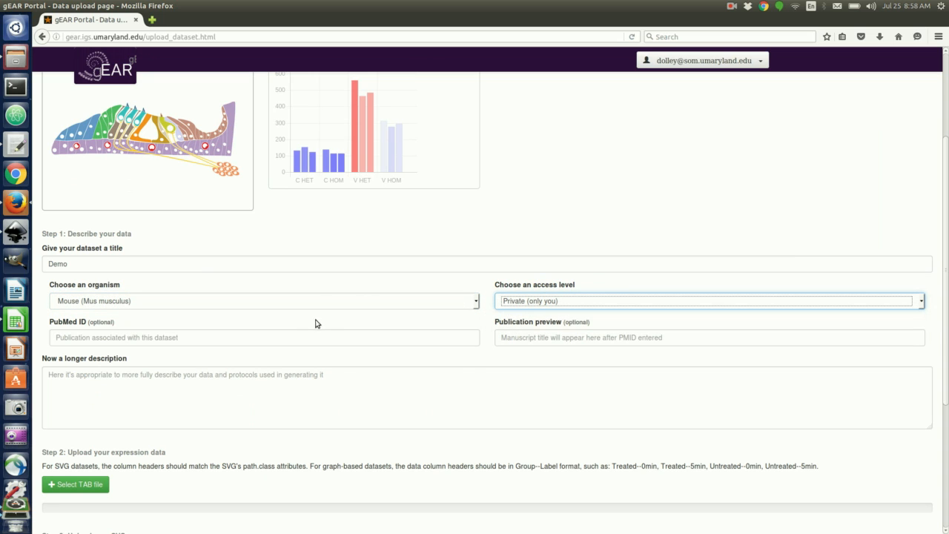
Enter the description 'Demo of demo' and scroll down to the TAB file picker.
click(266, 342)
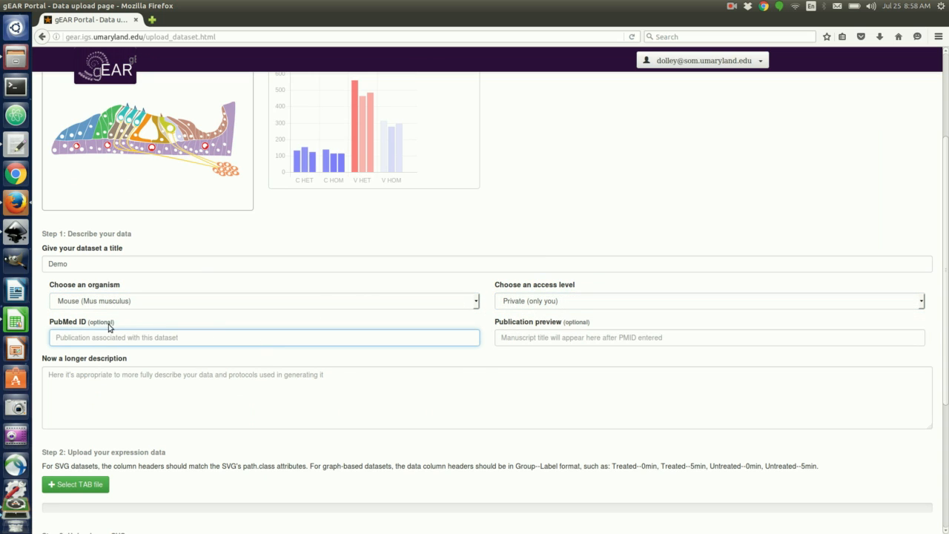
click(305, 385)
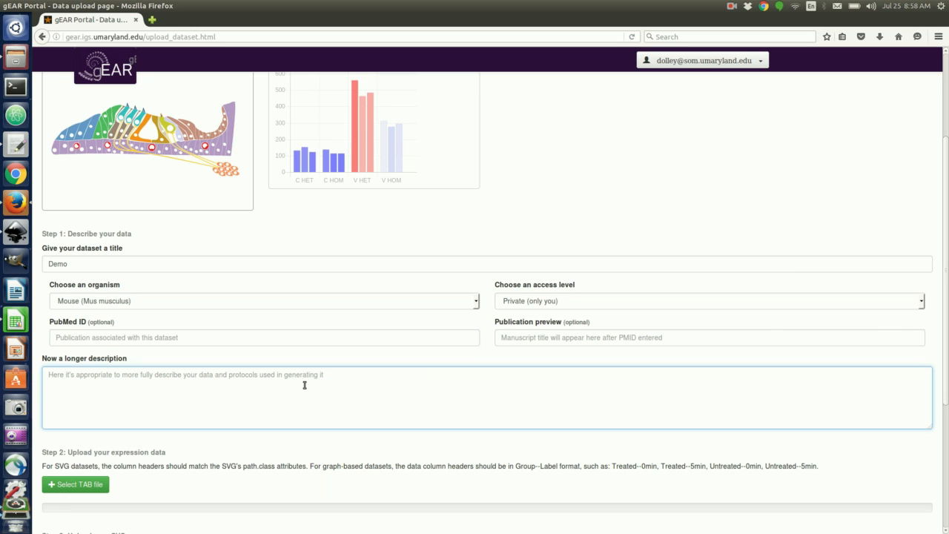
text(Demo)
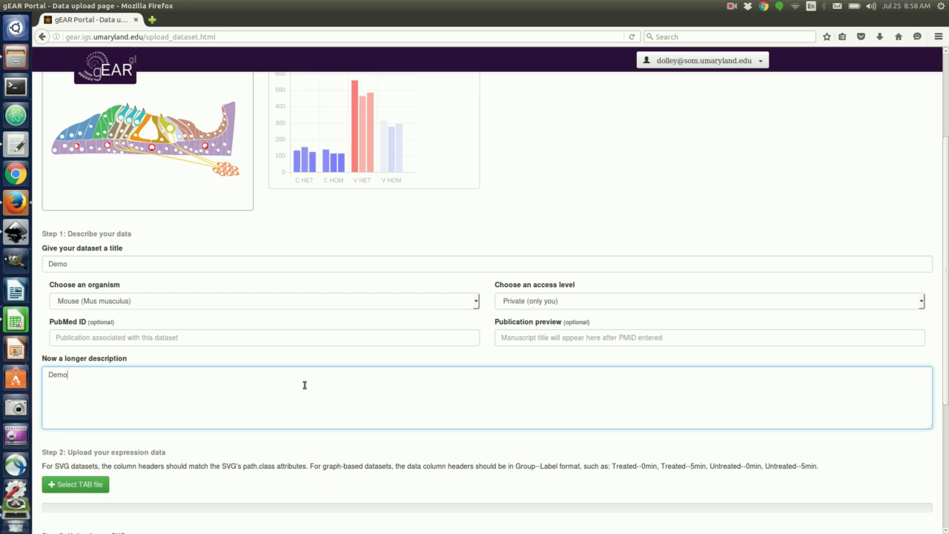
text( of demo)
scroll(305, 386, down, 5)
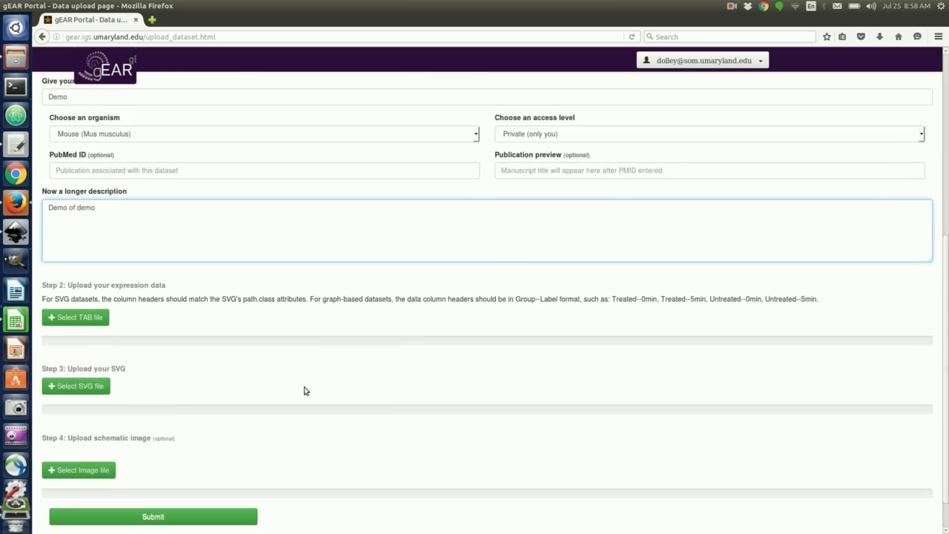
Upload IHC_vs_OHC_vs_SC_cleaned.tab as expression data and review its warnings about 198 skipped genes.
click(91, 278)
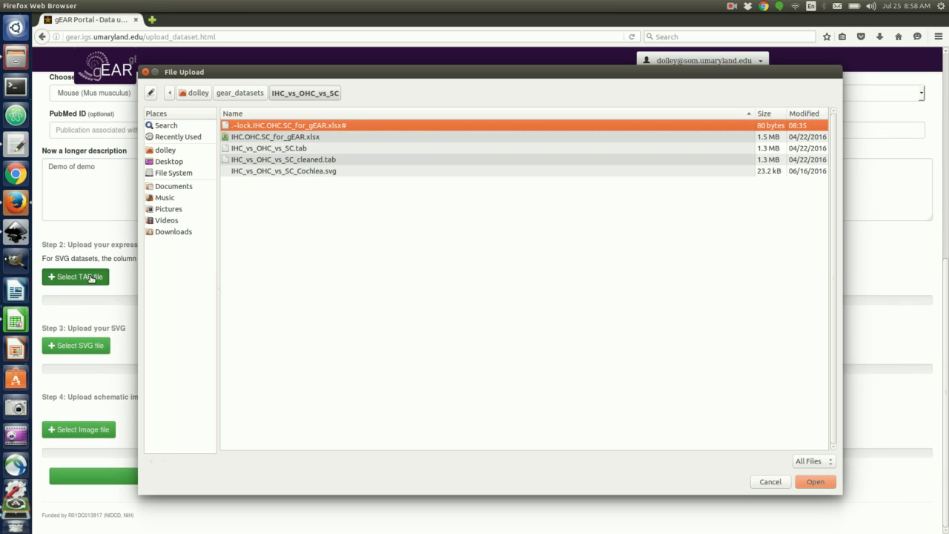
click(314, 162)
double_click(314, 161)
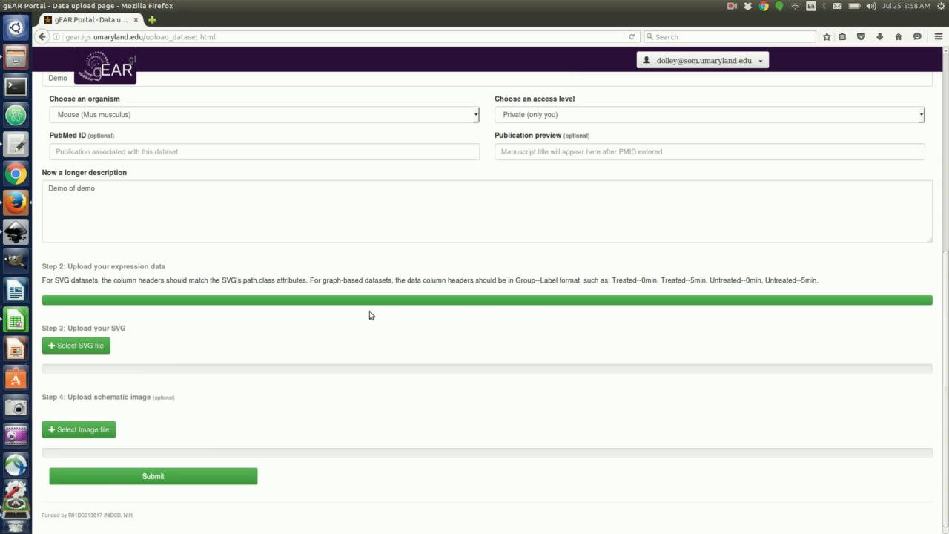
scroll(389, 317, down, 4)
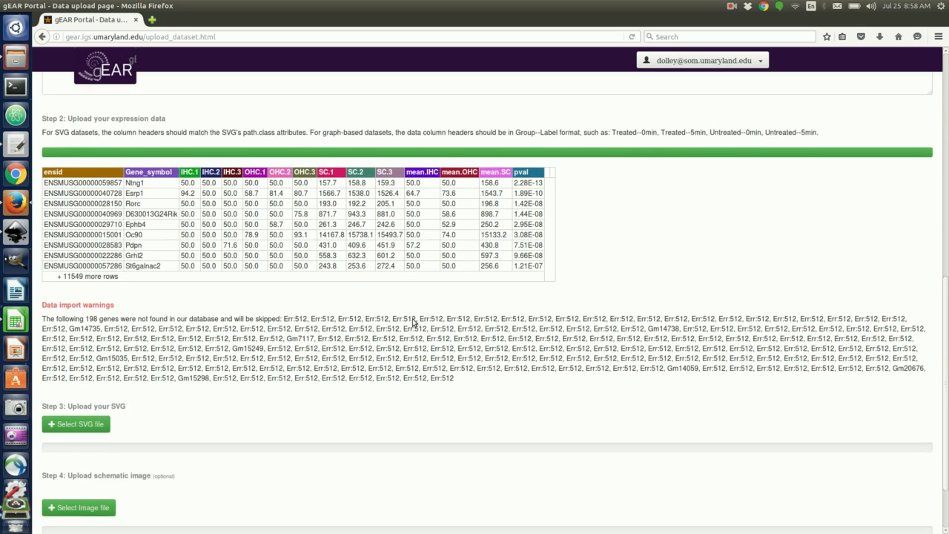
scroll(169, 242, down, 1)
drag(81, 256, 185, 346)
click(241, 325)
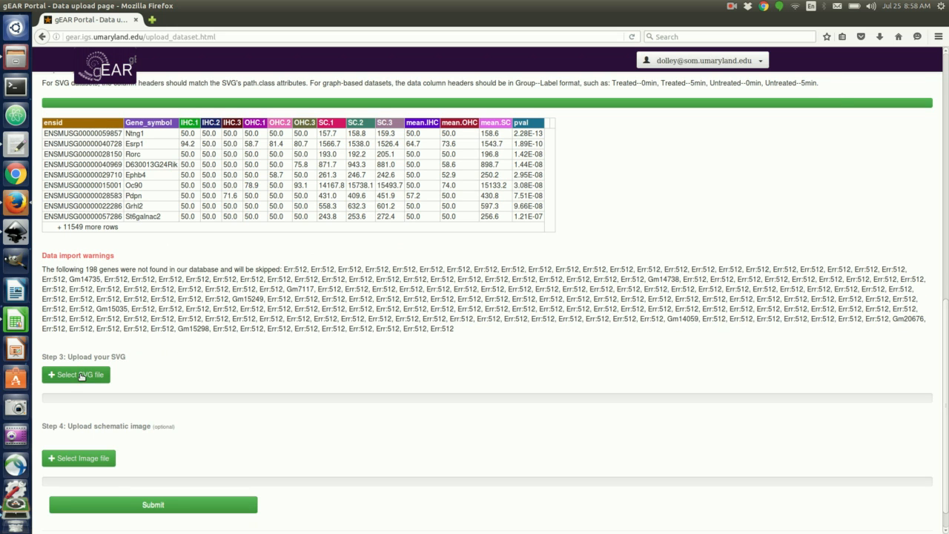
Upload IHC_vs_OHC_vs_SC_Cochlea.svg as the dataset's SVG to show the cochlea preview.
click(82, 376)
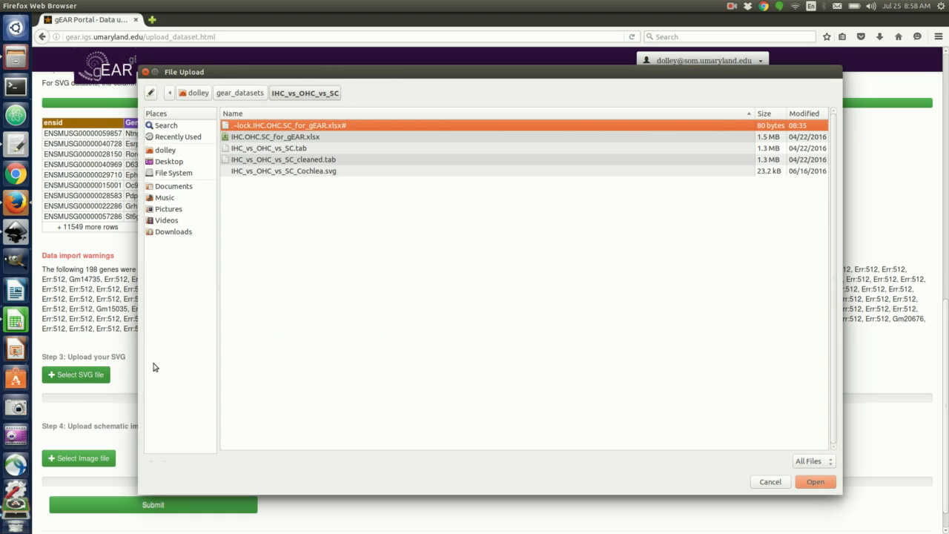
click(317, 172)
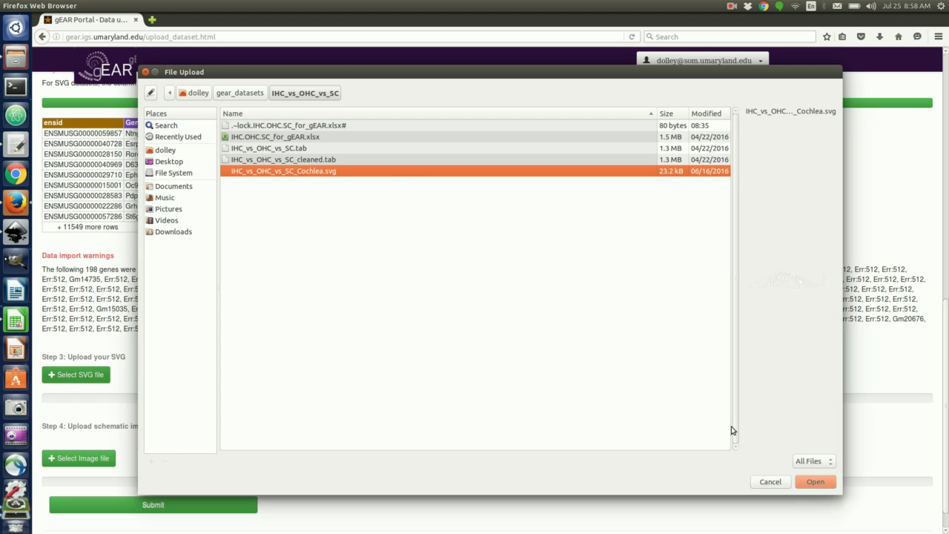
click(816, 482)
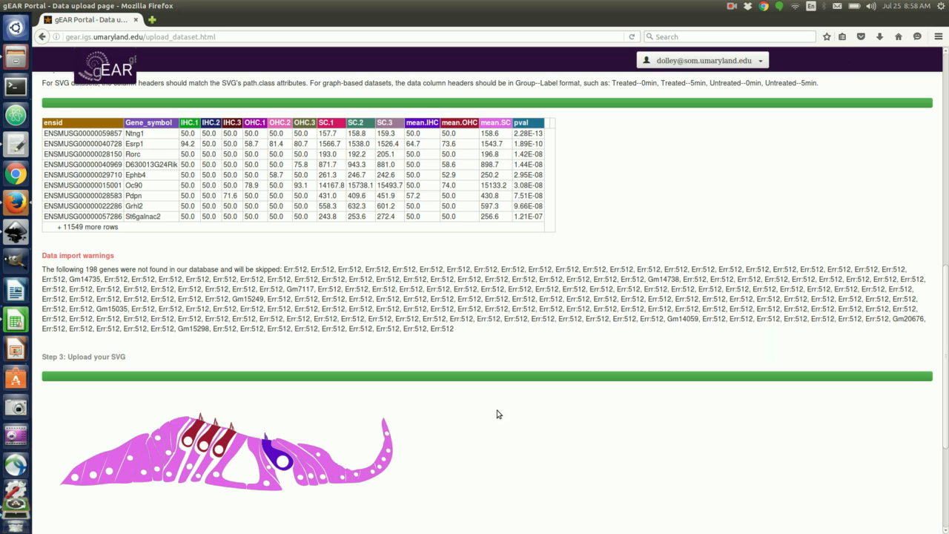
scroll(498, 413, down, 2)
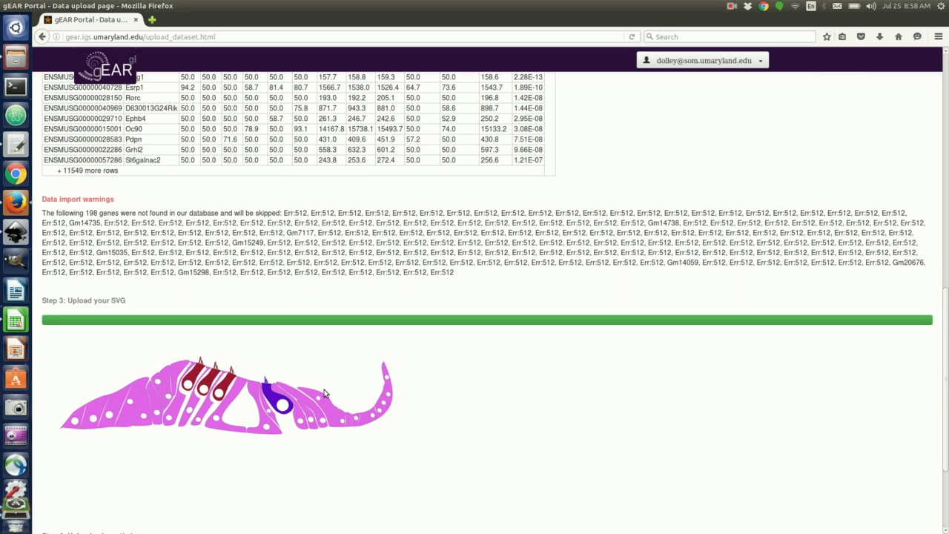
scroll(367, 392, up, 4)
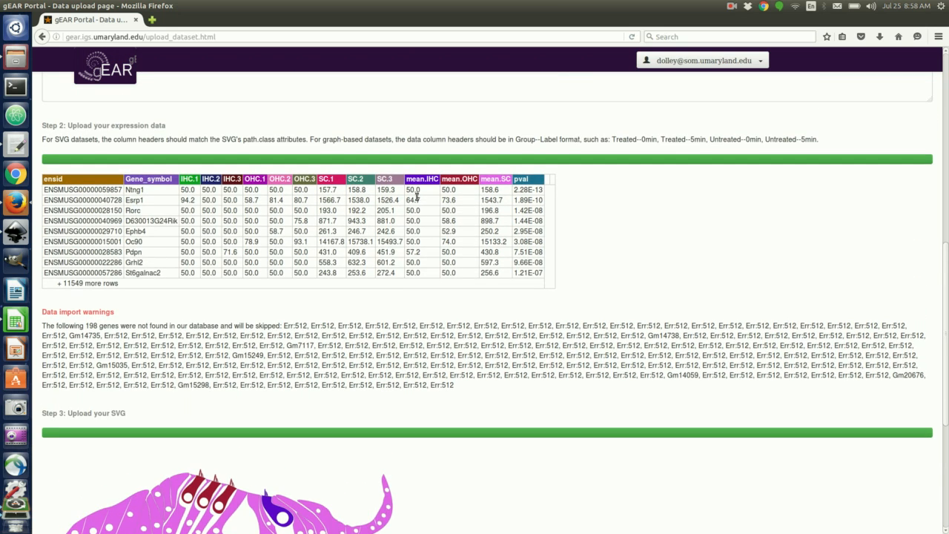
scroll(428, 215, down, 1)
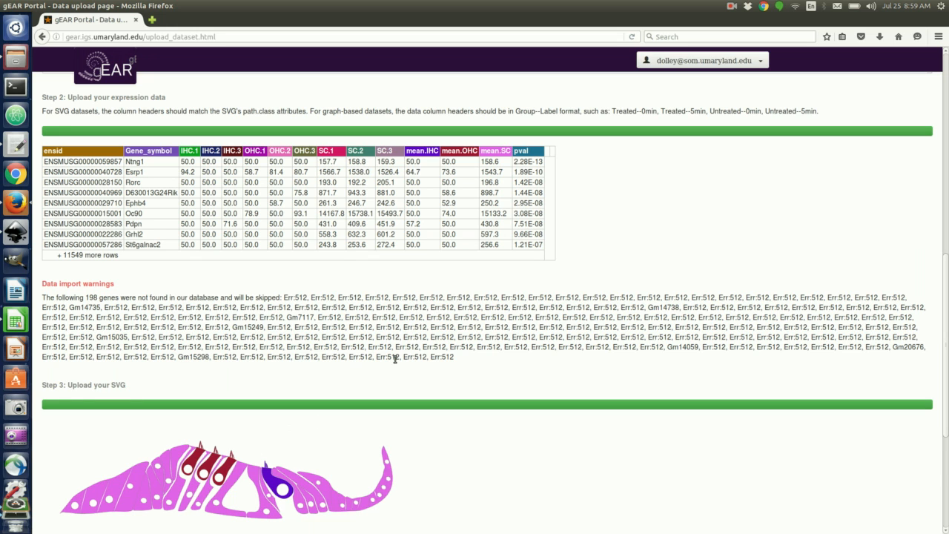
scroll(532, 295, down, 5)
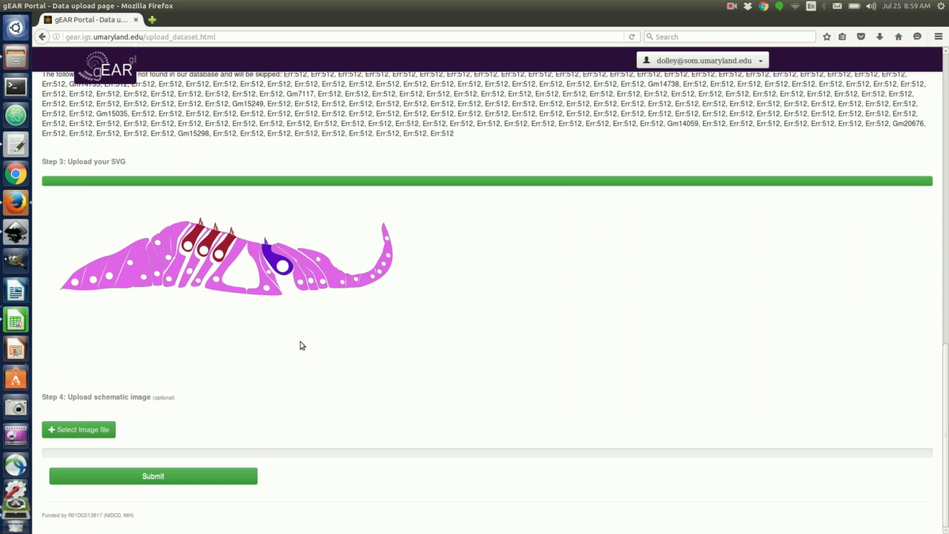
Submit the Demo dataset form and wait for processing to begin.
click(189, 478)
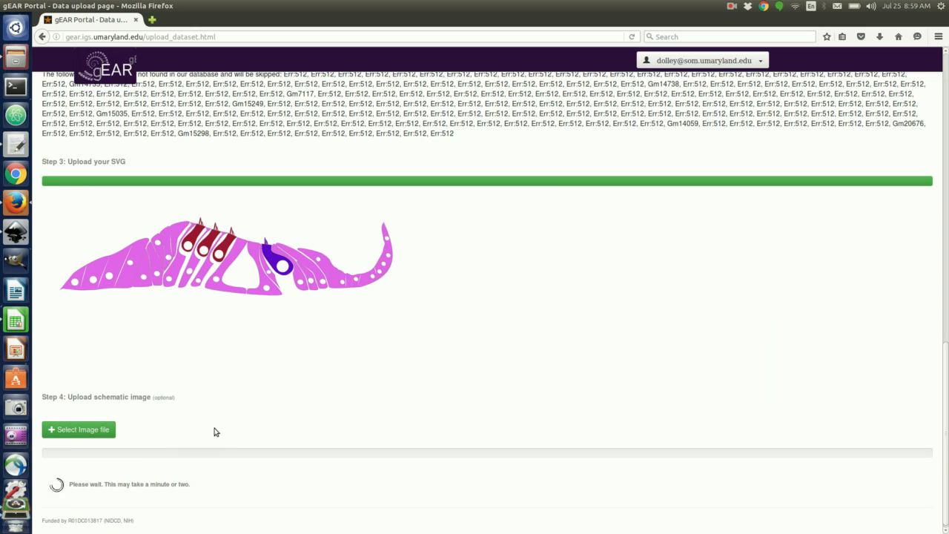
scroll(604, 354, up, 4)
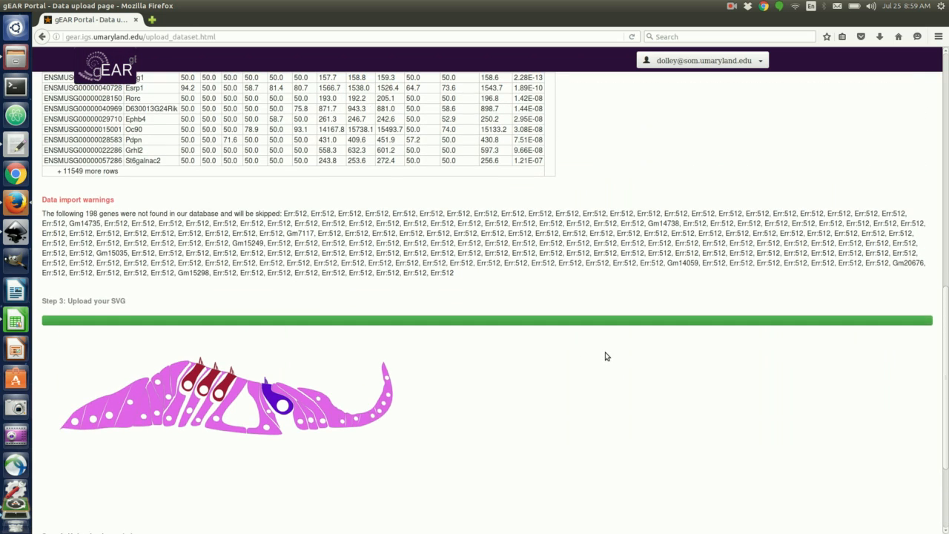
scroll(607, 355, up, 1)
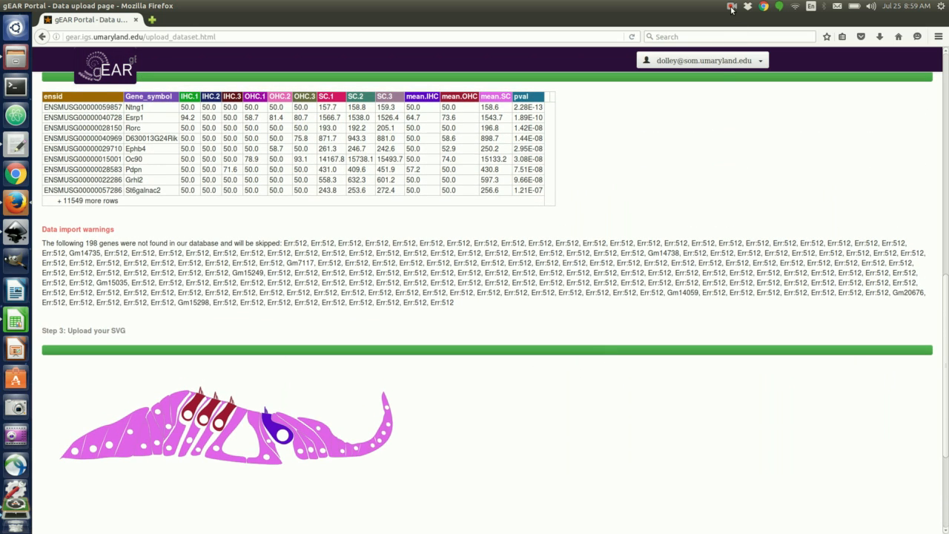